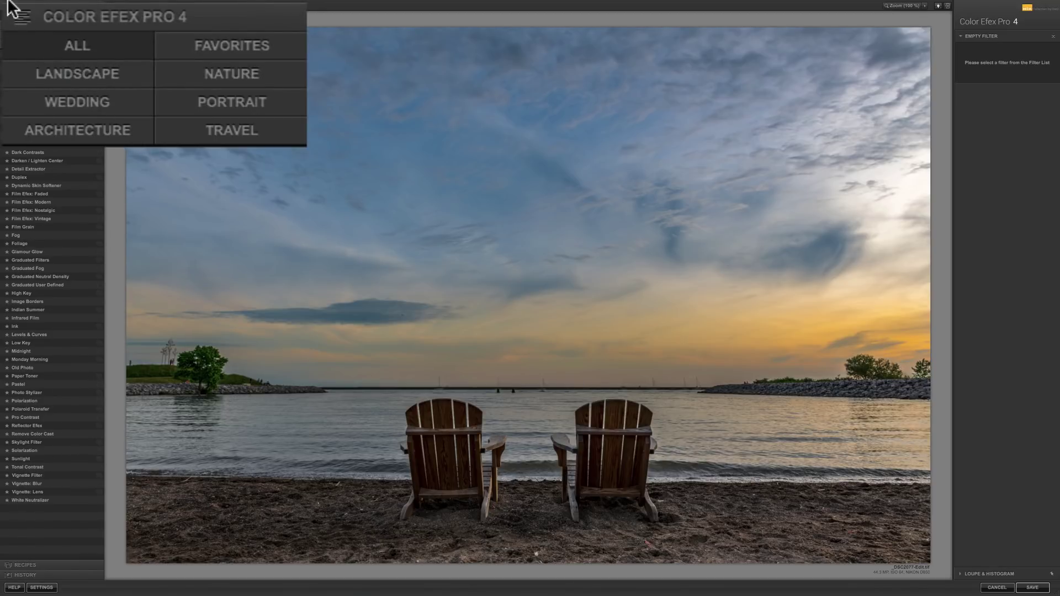
pyautogui.moveTo(8, 7)
pyautogui.click(108, 73)
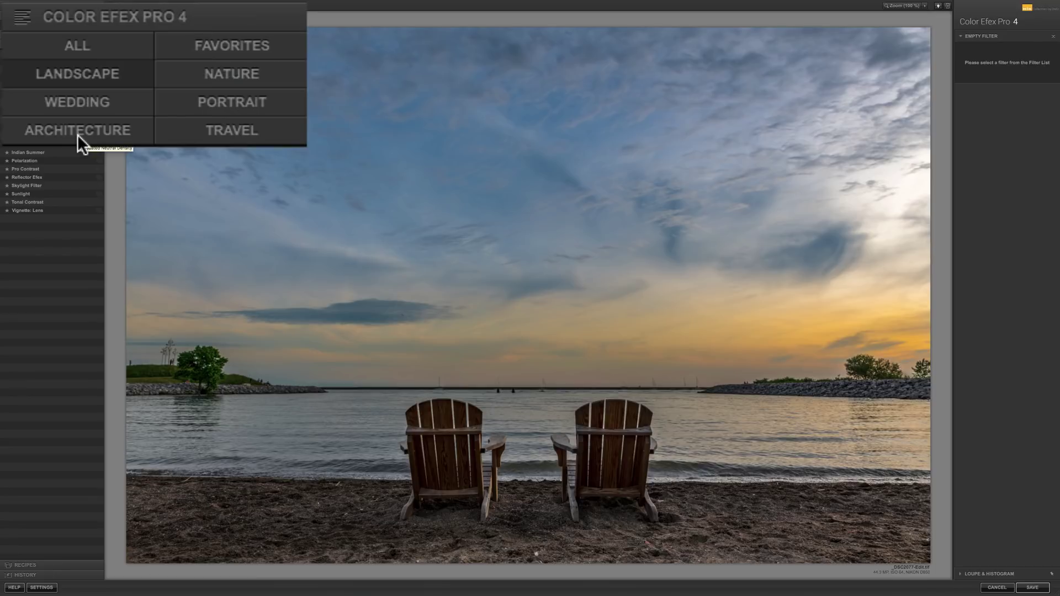
pyautogui.click(111, 101)
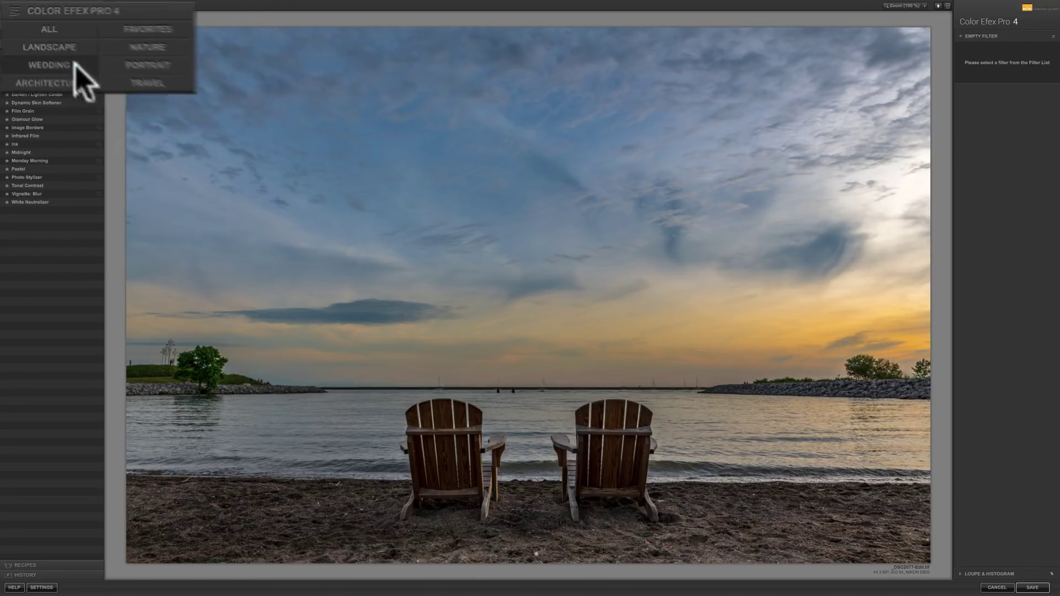
pyautogui.click(36, 43)
pyautogui.click(82, 23)
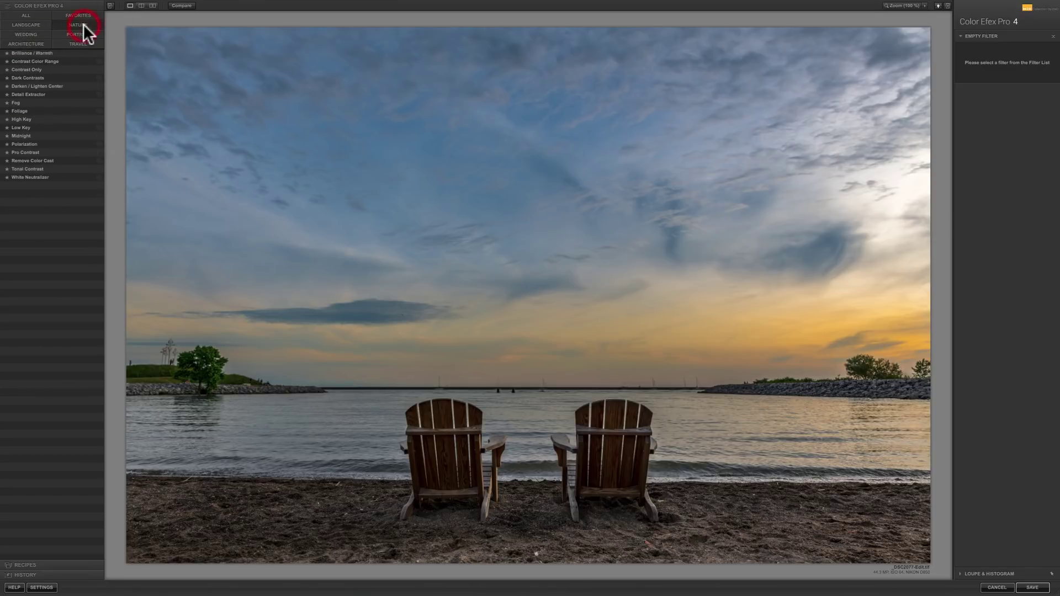
pyautogui.click(85, 33)
pyautogui.click(86, 43)
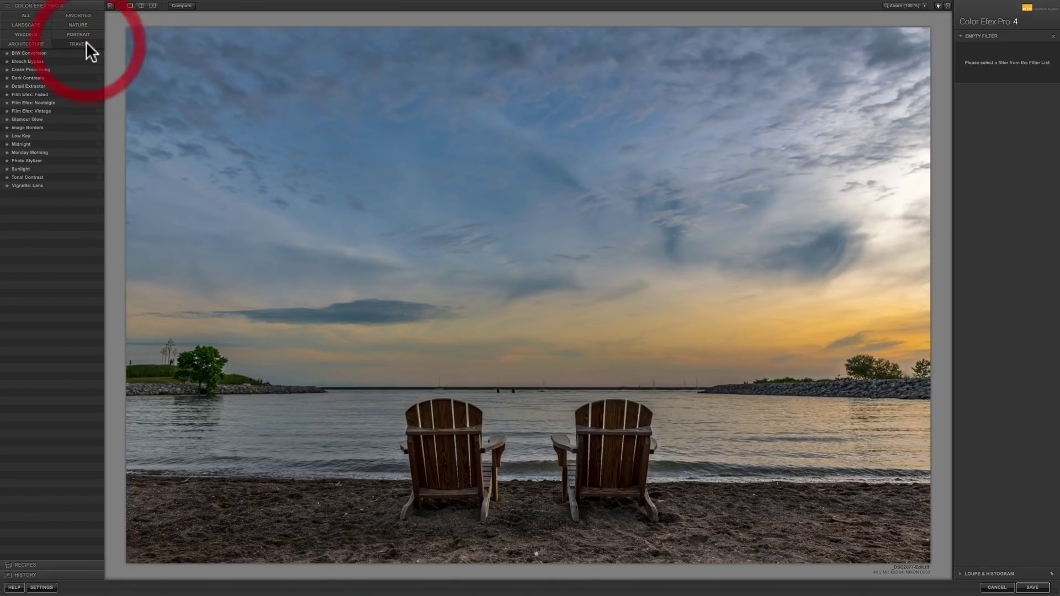
pyautogui.click(27, 15)
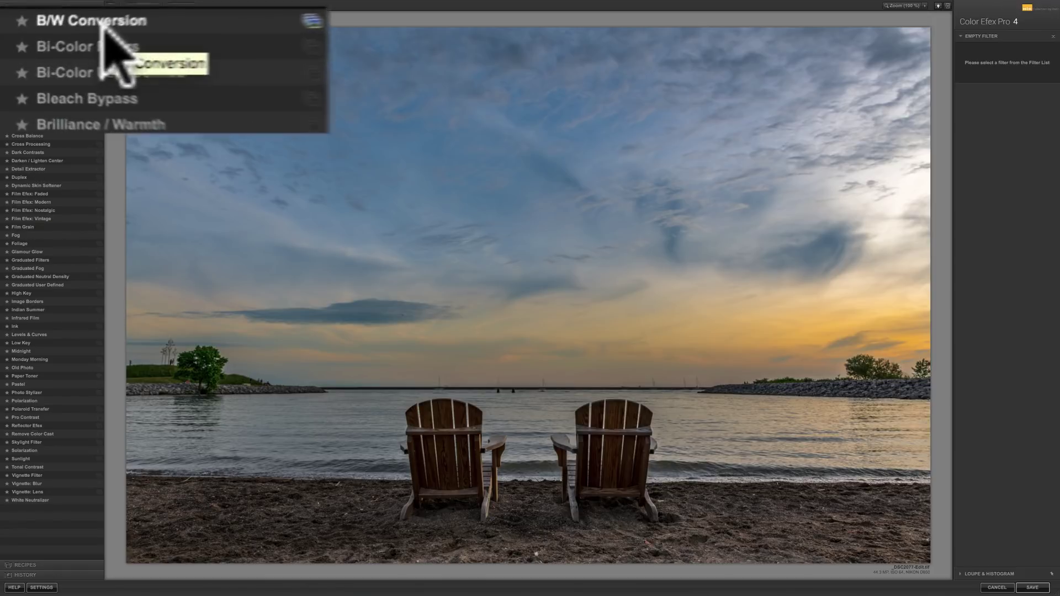
pyautogui.click(22, 19)
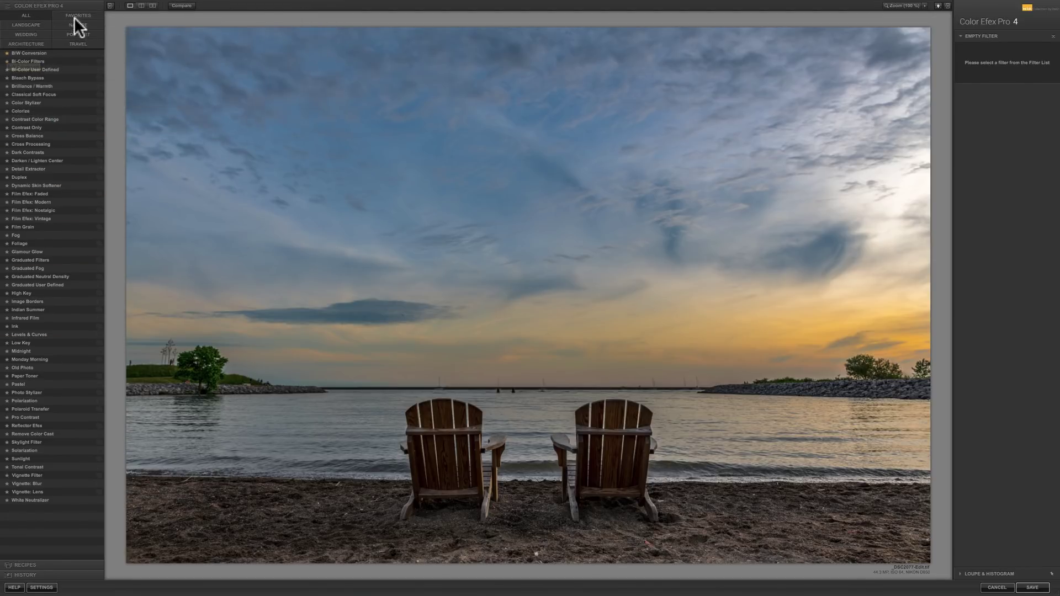
pyautogui.click(75, 12)
pyautogui.click(142, 26)
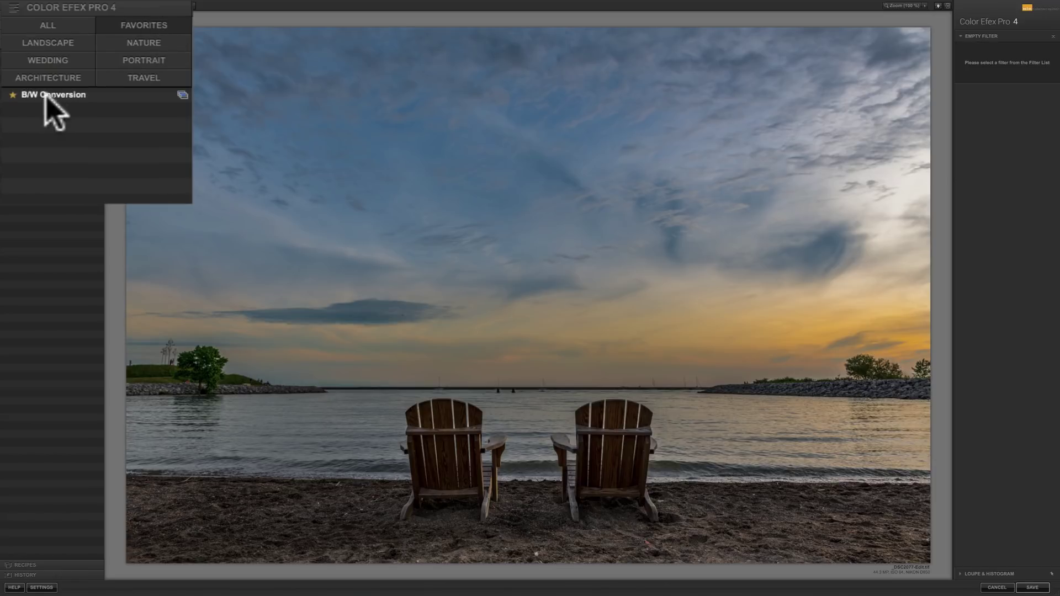
pyautogui.click(12, 94)
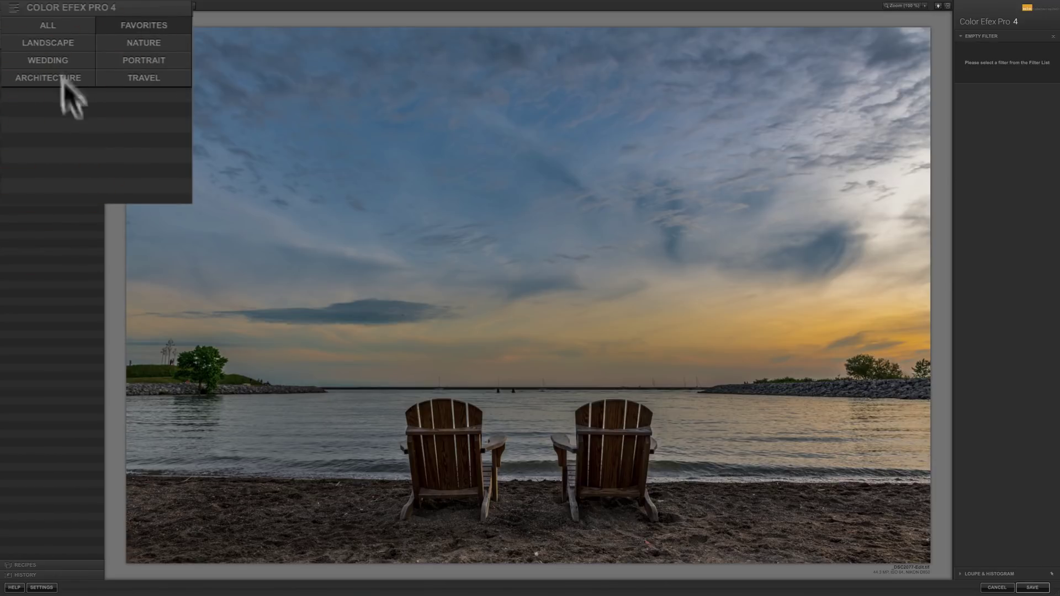
pyautogui.click(30, 15)
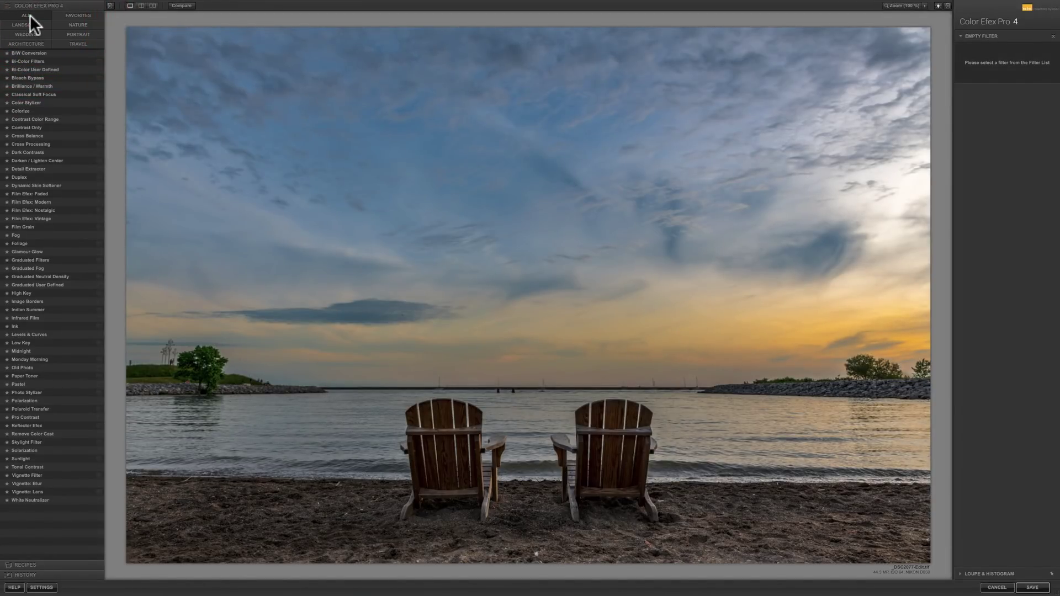
# Apply Tonal Contrast to the beach photo at Highlights 25%, Midtones 50%, Shadows 25%, Saturation 20%.
pyautogui.click(22, 467)
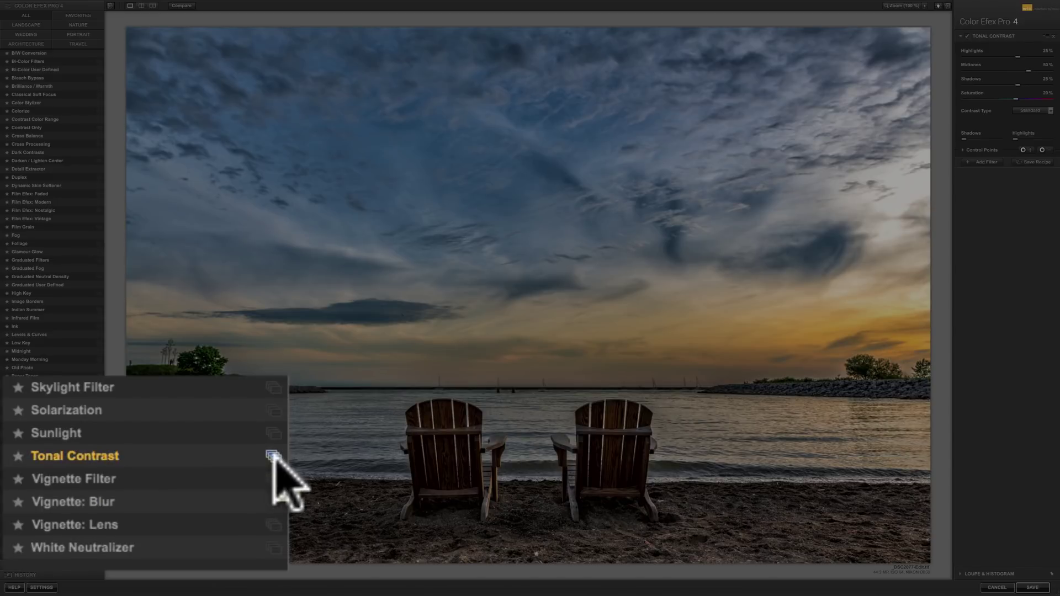
# Compare the Default, Strong, High Pass and Softening Tonal Contrast presets, keeping 01 - Default.
pyautogui.click(99, 463)
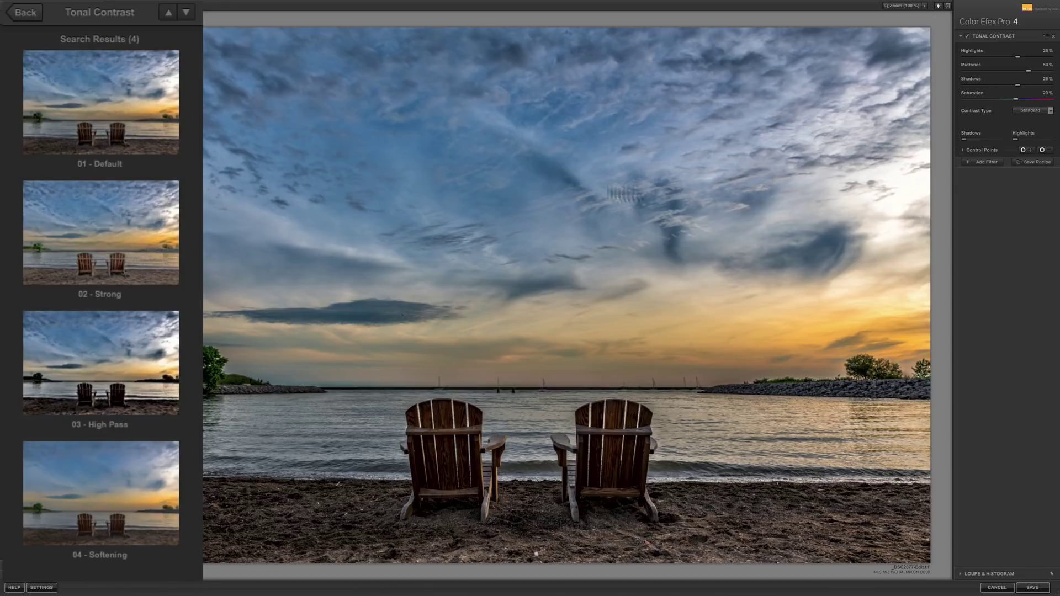
pyautogui.click(75, 107)
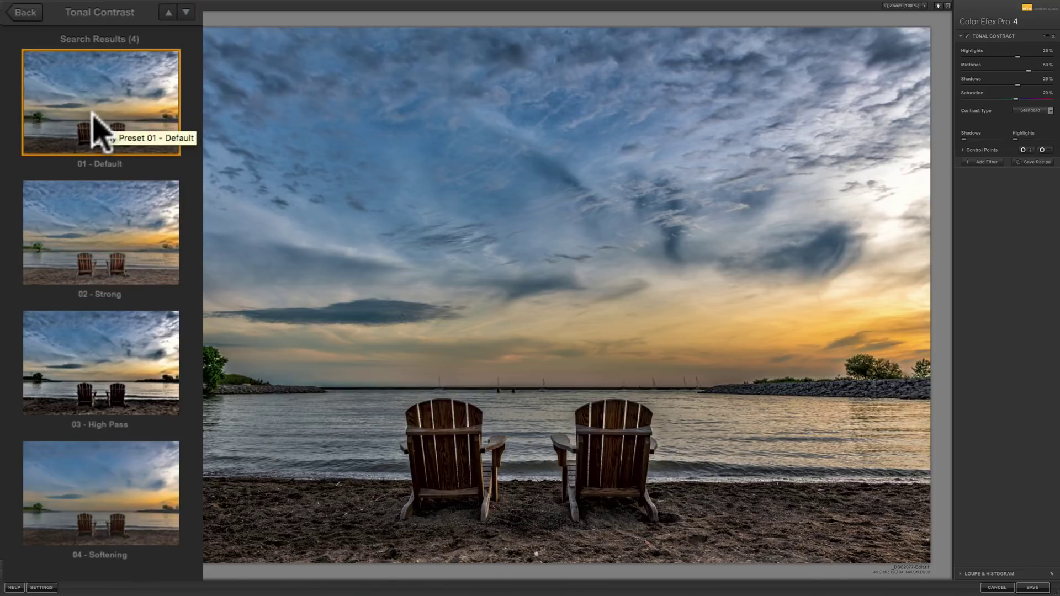
pyautogui.click(108, 232)
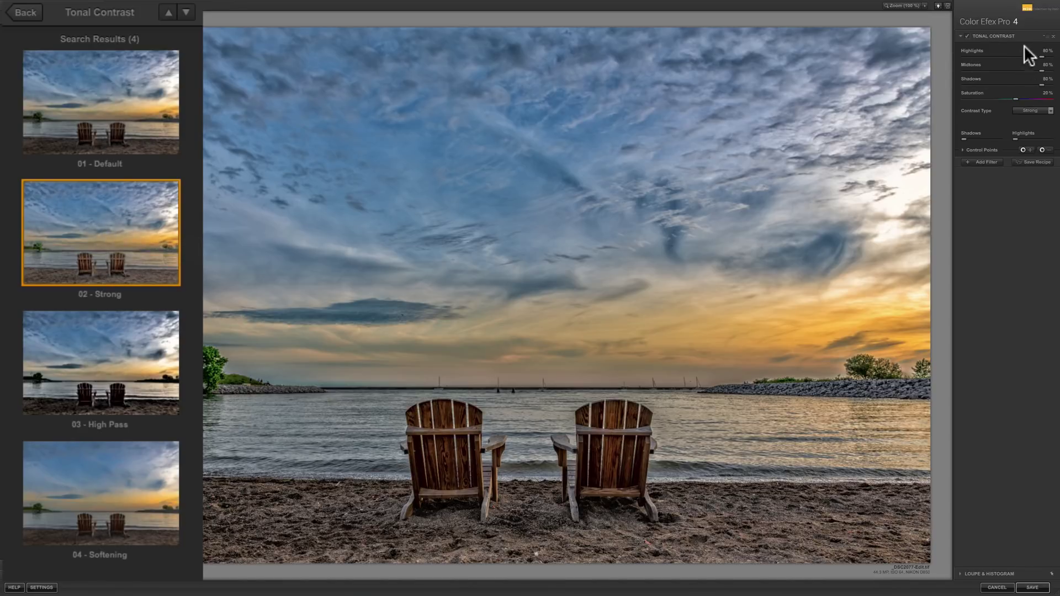
pyautogui.click(100, 381)
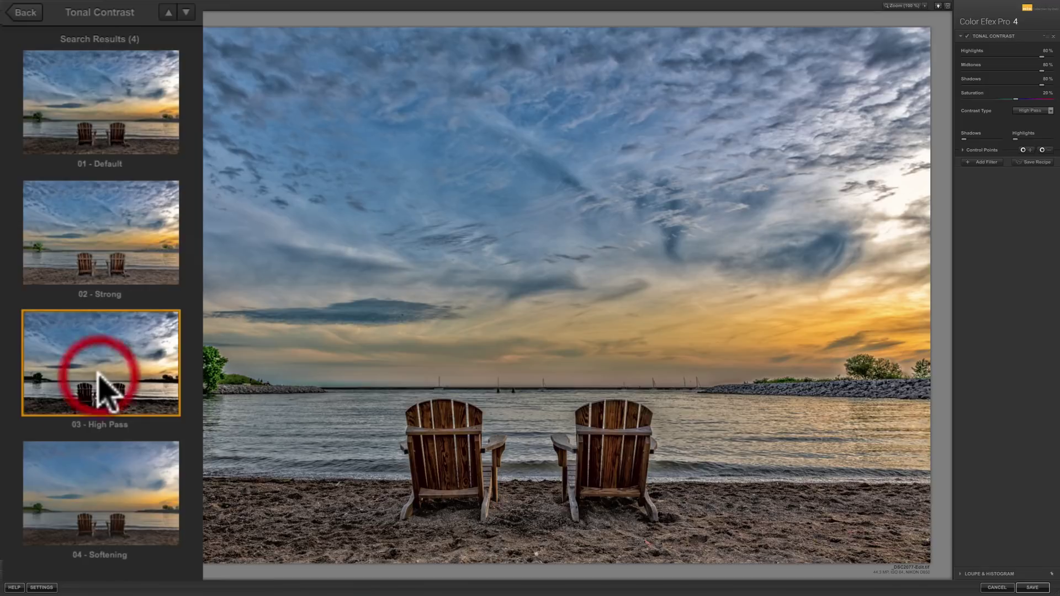
pyautogui.click(100, 467)
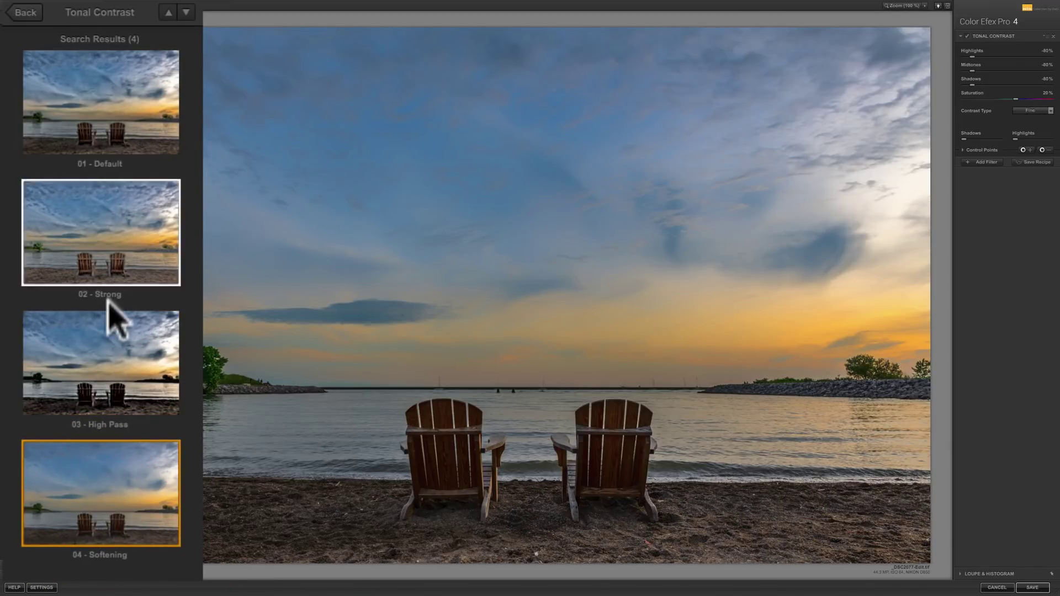
pyautogui.click(105, 143)
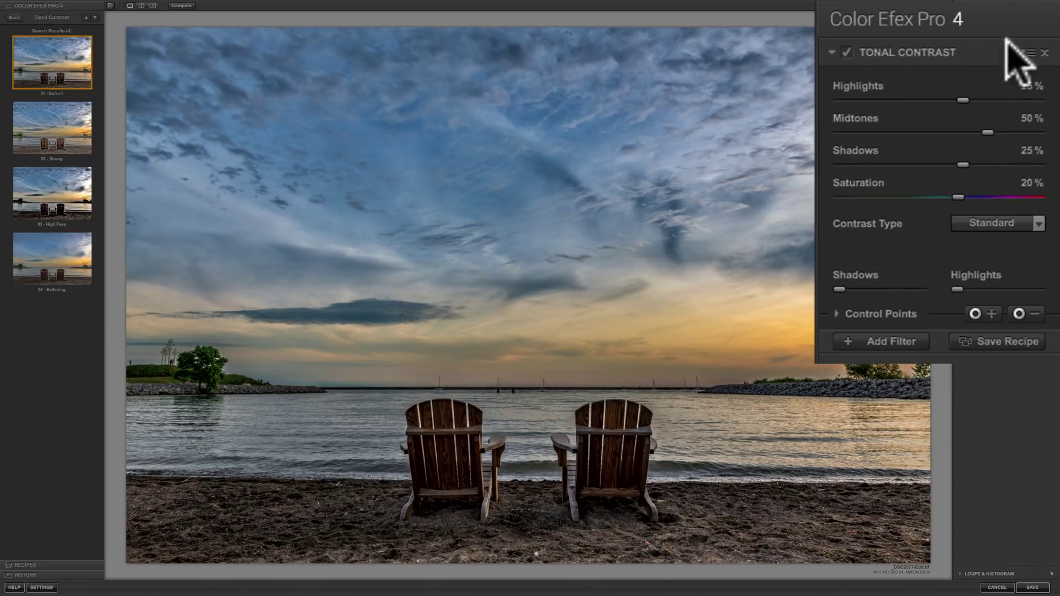
# Raise Tonal Contrast Highlights to about 58% and add an empty second filter slot beneath it.
pyautogui.moveTo(963, 100); pyautogui.dragTo(936, 197)
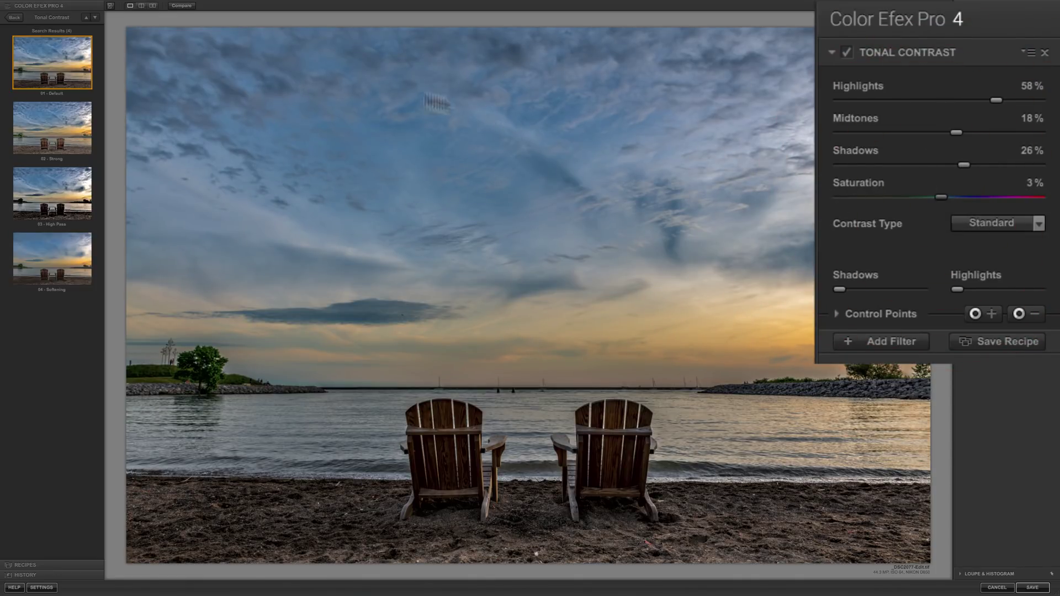
pyautogui.click(15, 17)
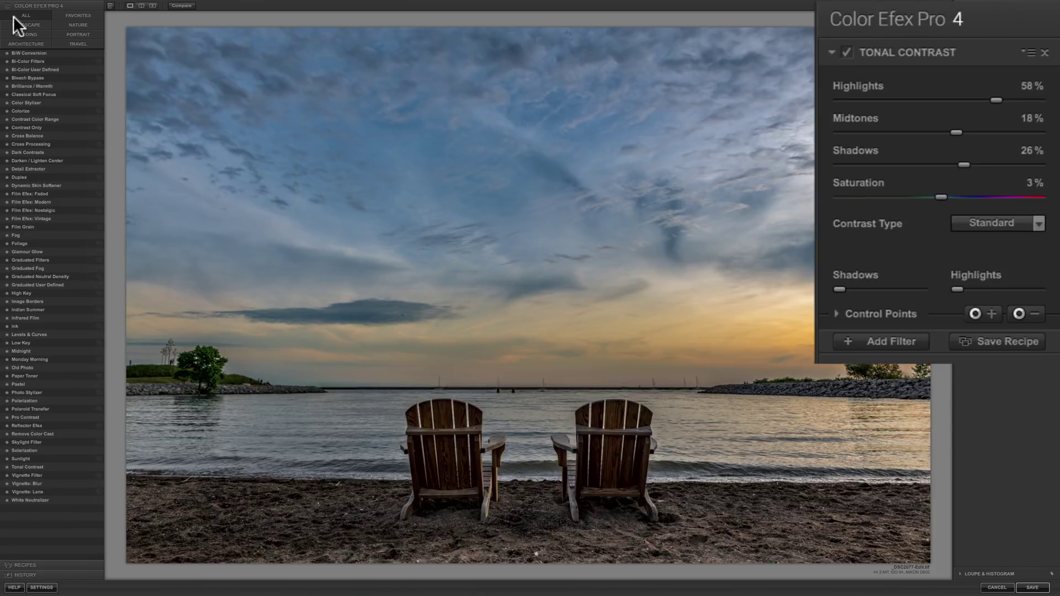
pyautogui.click(875, 342)
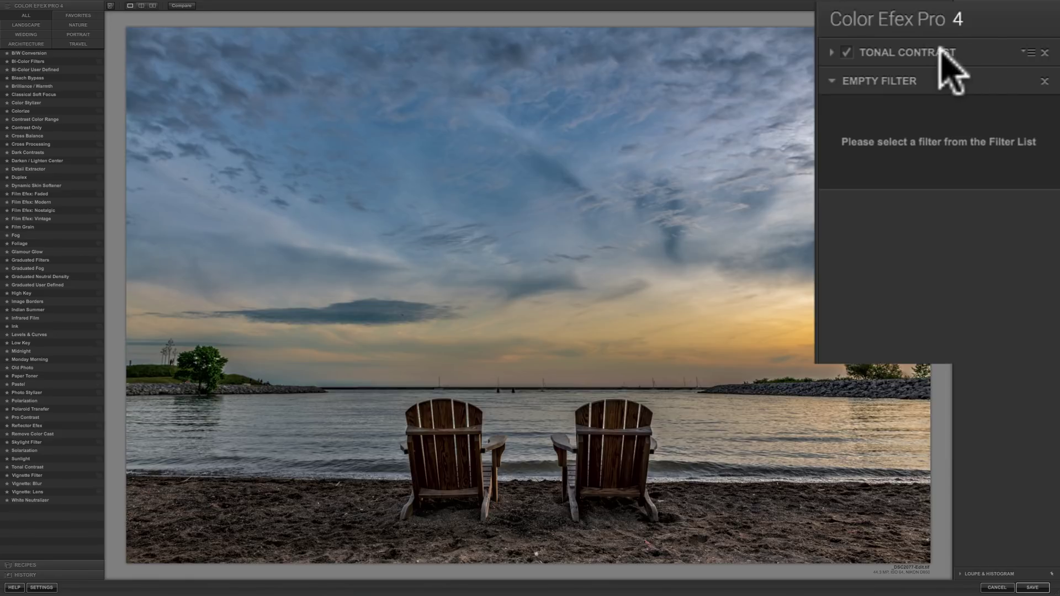
pyautogui.click(831, 51)
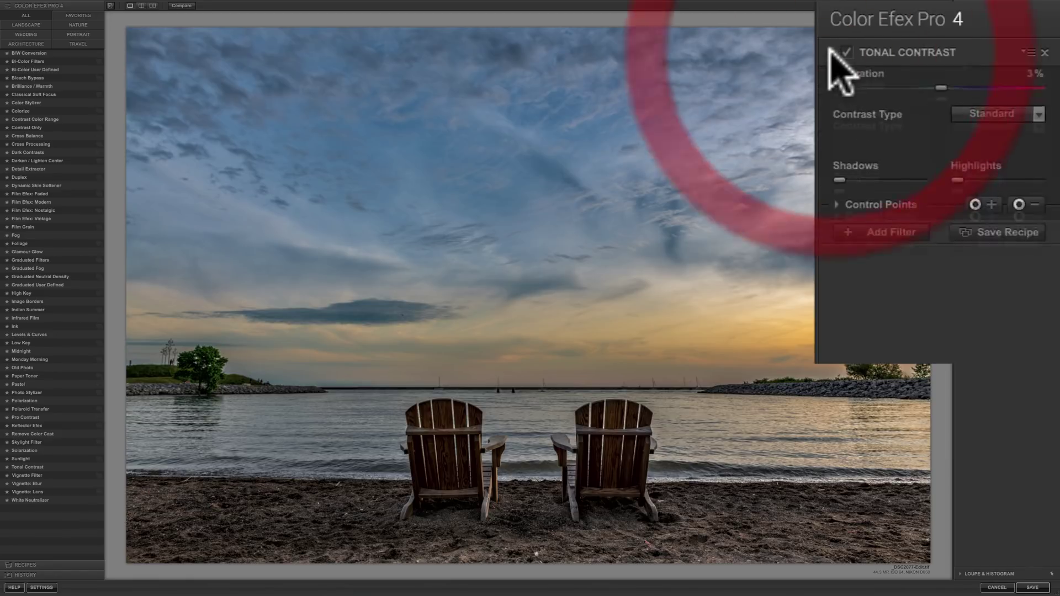
pyautogui.click(827, 50)
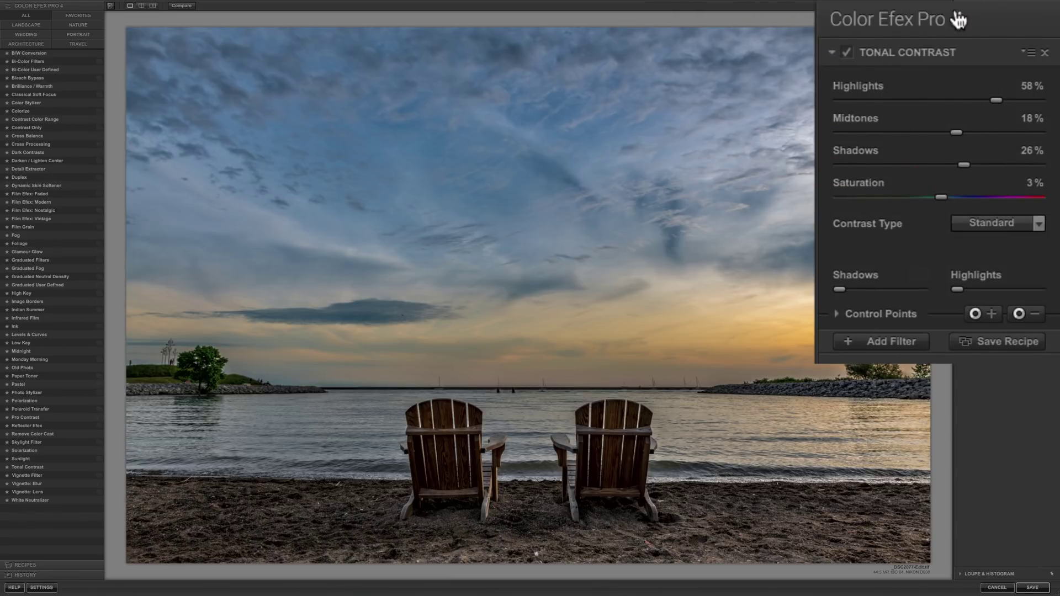
pyautogui.click(888, 340)
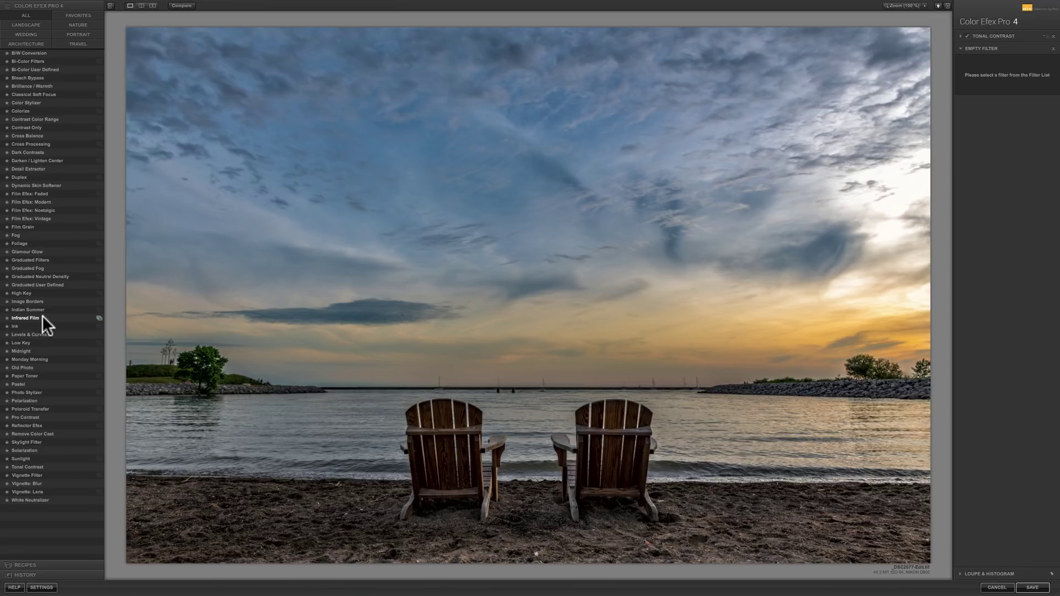
# Put Pastel in the second slot and toggle Pastel and Tonal Contrast off and on to compare.
pyautogui.click(18, 382)
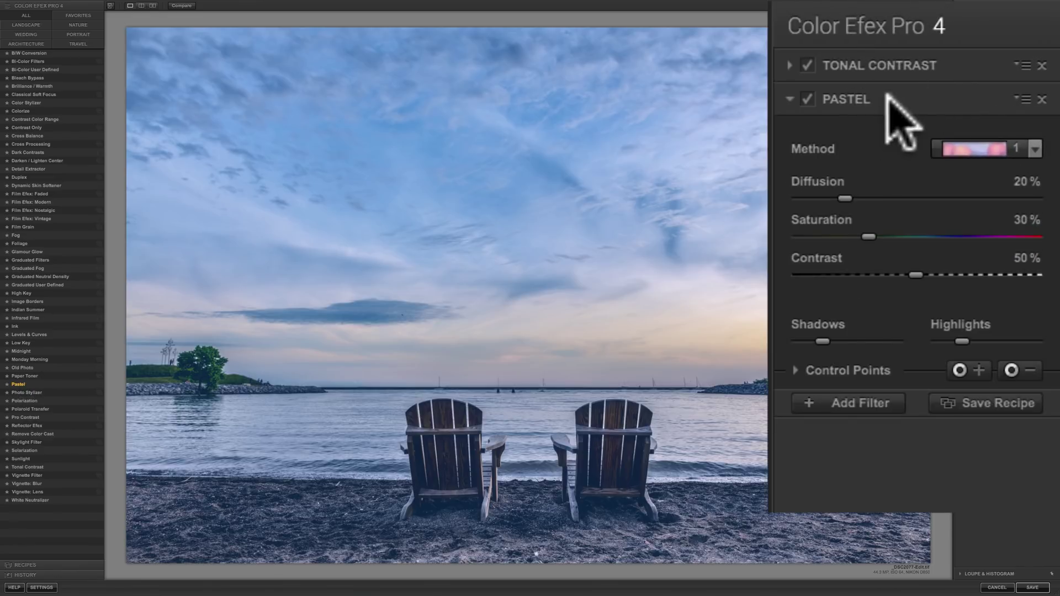
pyautogui.click(807, 95)
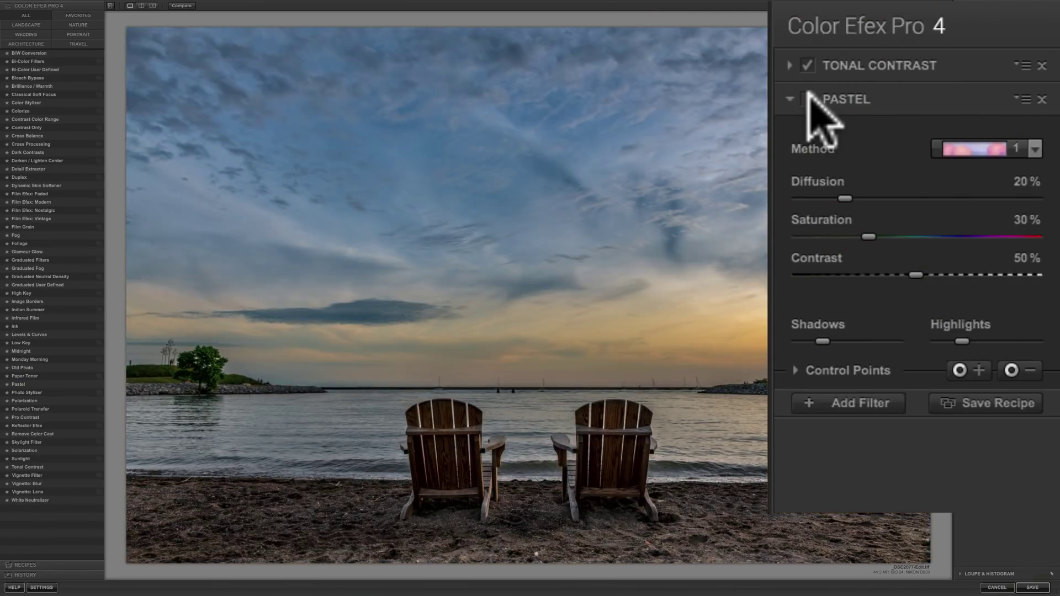
pyautogui.click(808, 95)
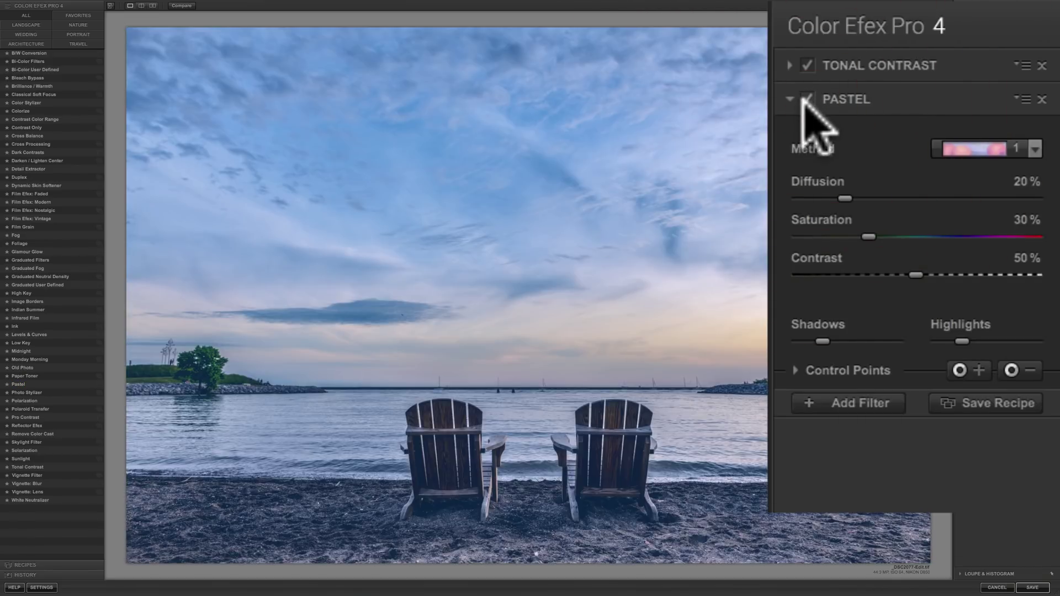
pyautogui.click(808, 64)
pyautogui.click(808, 65)
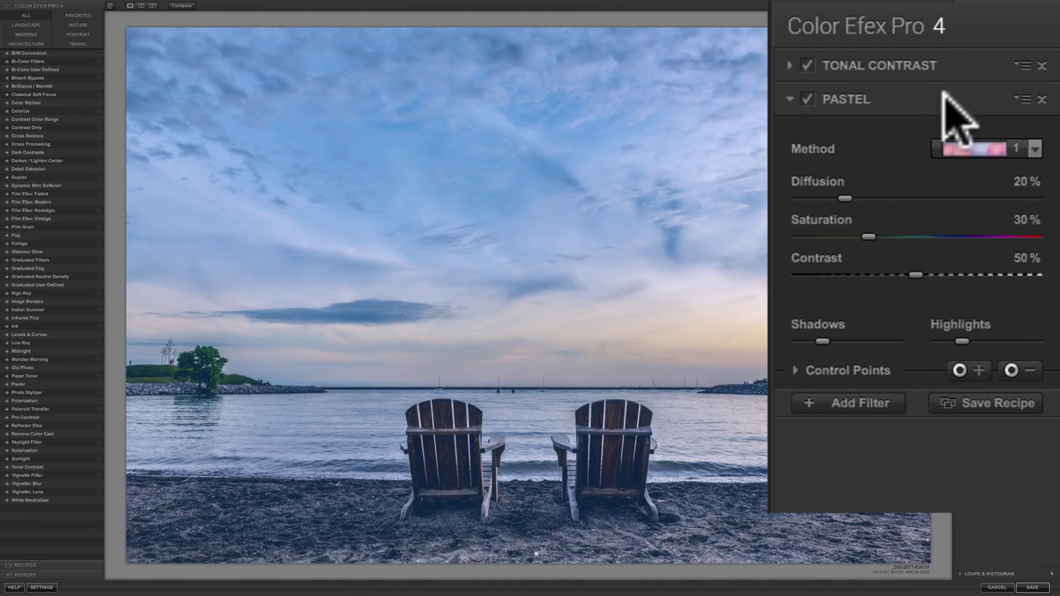
# Collapse Pastel, then expand the Tonal Contrast and Pastel settings to review them.
pyautogui.click(790, 98)
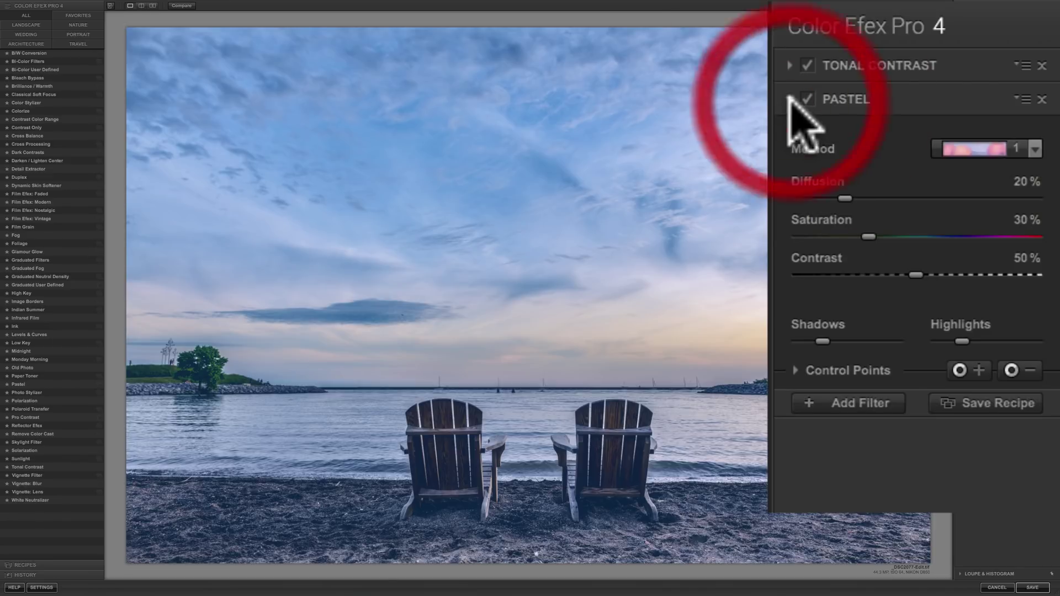
pyautogui.click(789, 65)
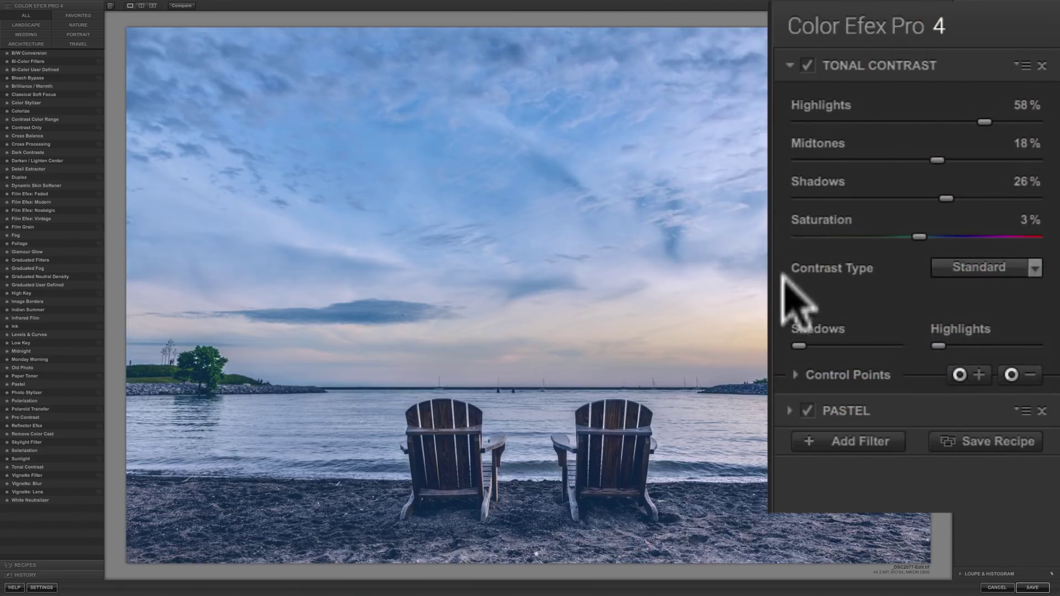
pyautogui.click(790, 411)
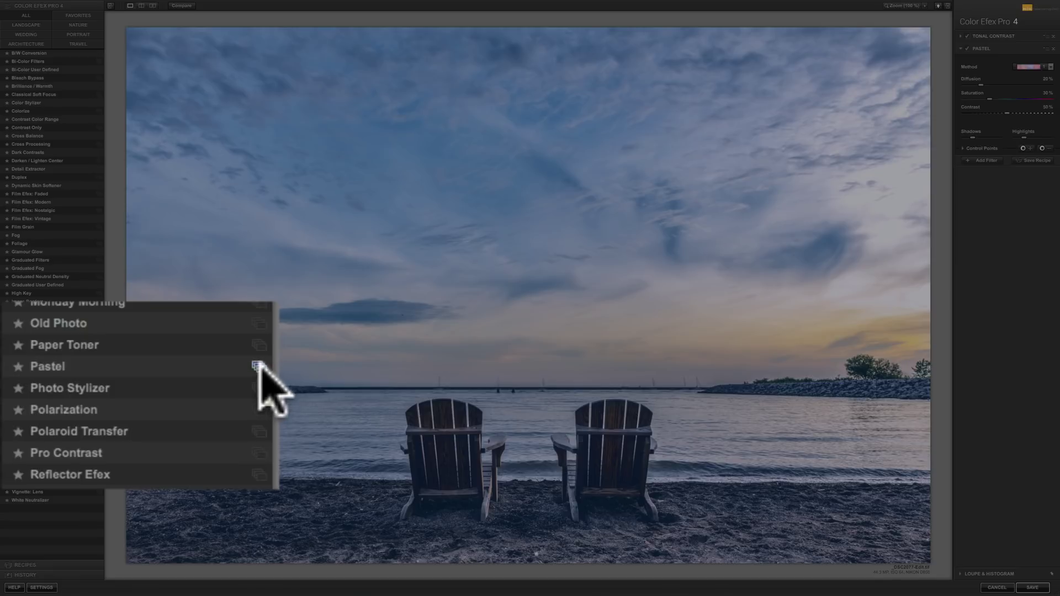
# Try all six Pastel presets from Cool Soft to Warm Diffused, keeping 04 - Neutral Diffused.
pyautogui.click(97, 384)
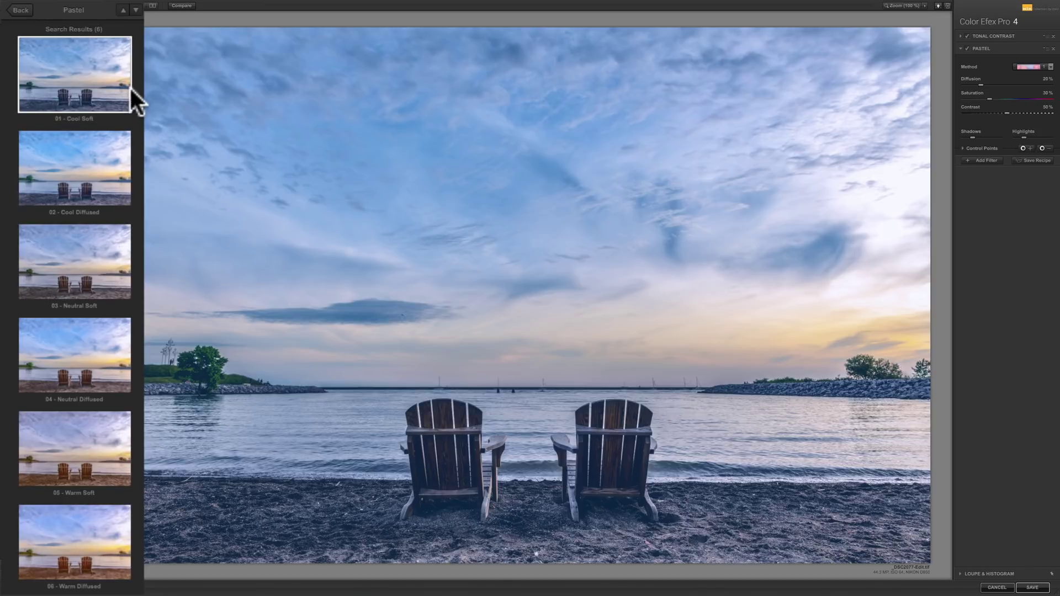
pyautogui.click(75, 74)
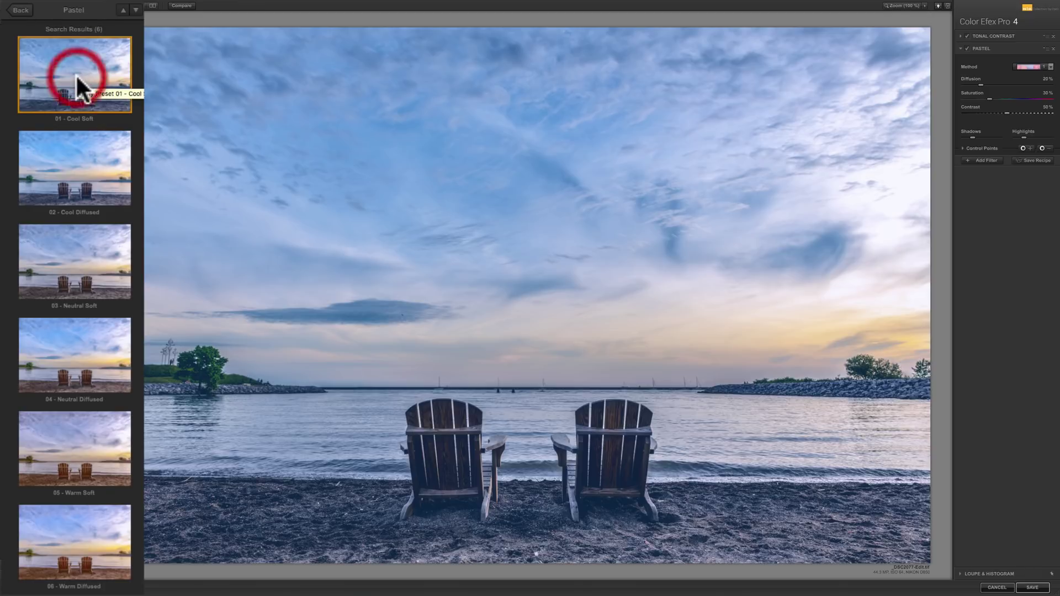
pyautogui.click(80, 164)
pyautogui.click(85, 241)
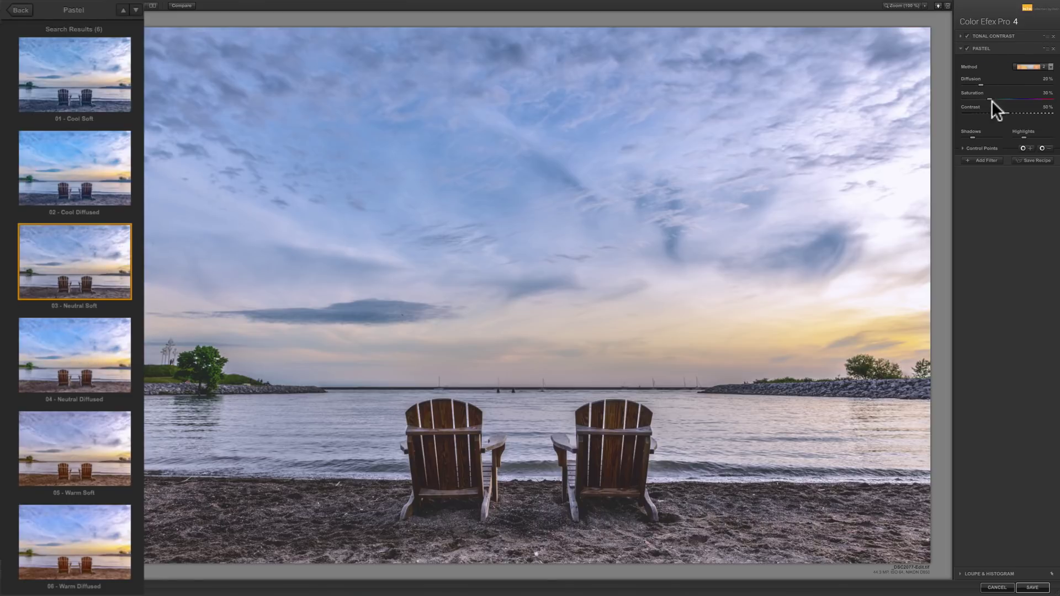
pyautogui.click(61, 370)
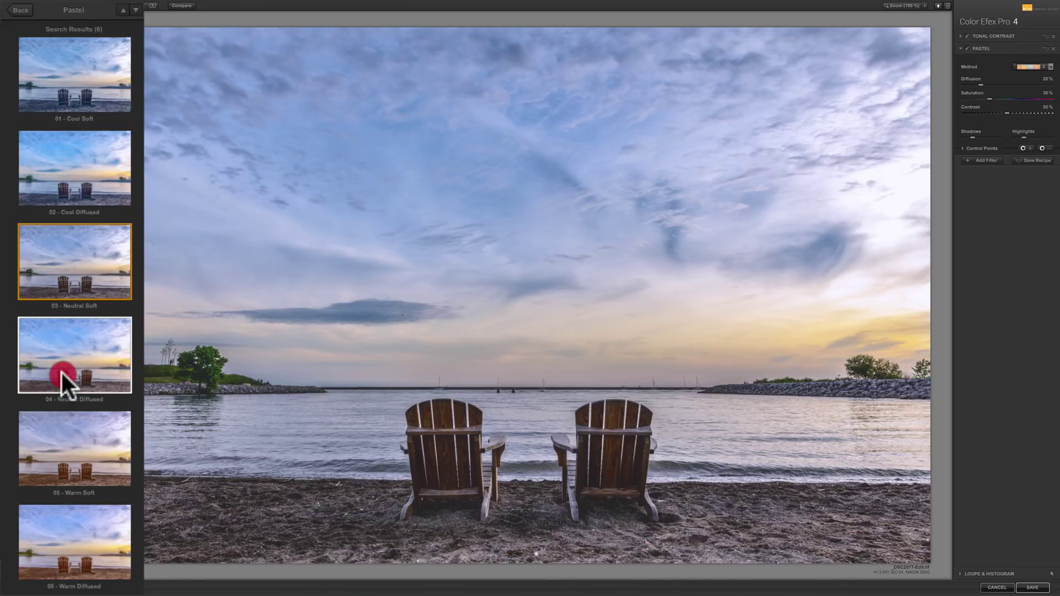
pyautogui.click(77, 426)
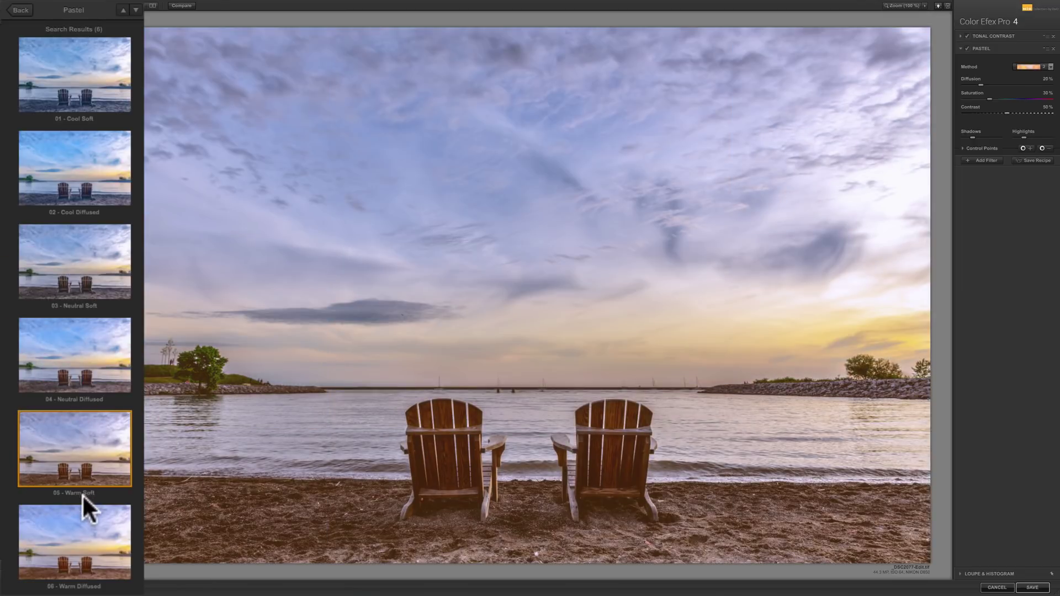
pyautogui.click(77, 533)
pyautogui.click(62, 340)
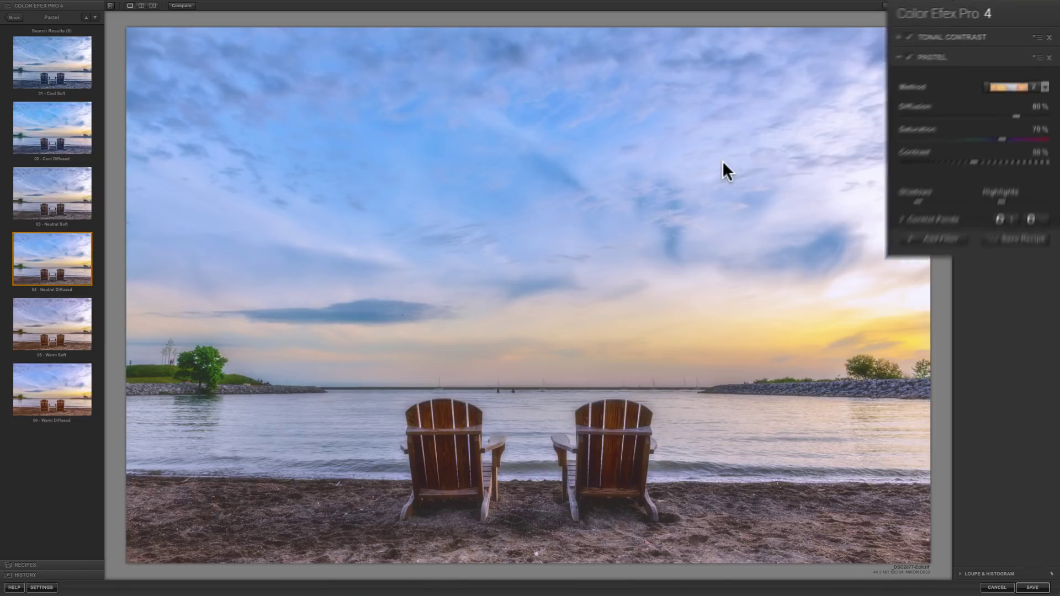
# Drop Pastel Diffusion to 74%, review both filter panels, and go back to the filter list.
pyautogui.moveTo(996, 164); pyautogui.dragTo(984, 198)
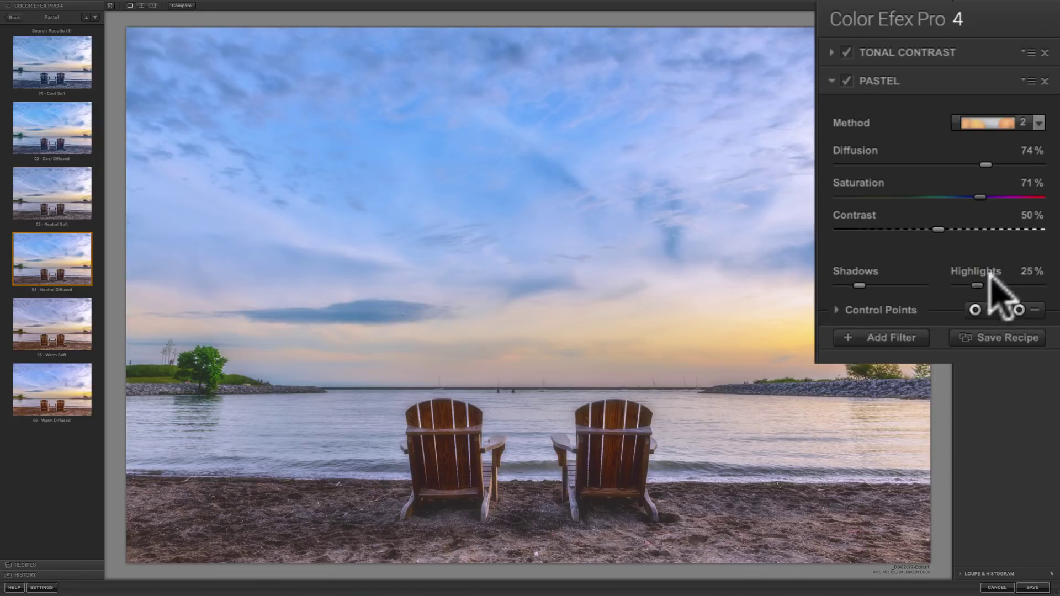
pyautogui.click(832, 51)
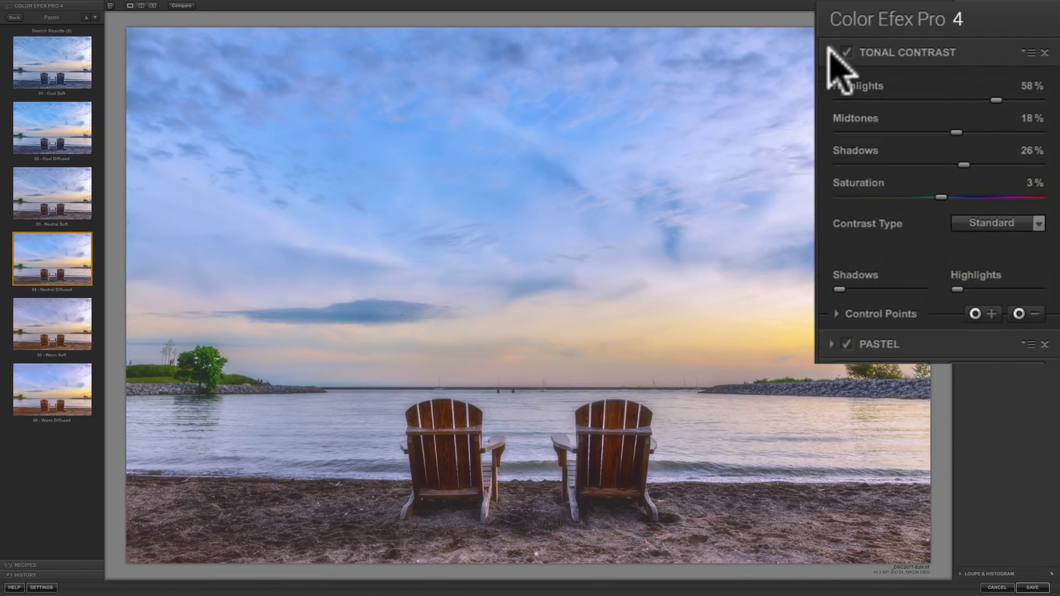
pyautogui.click(832, 344)
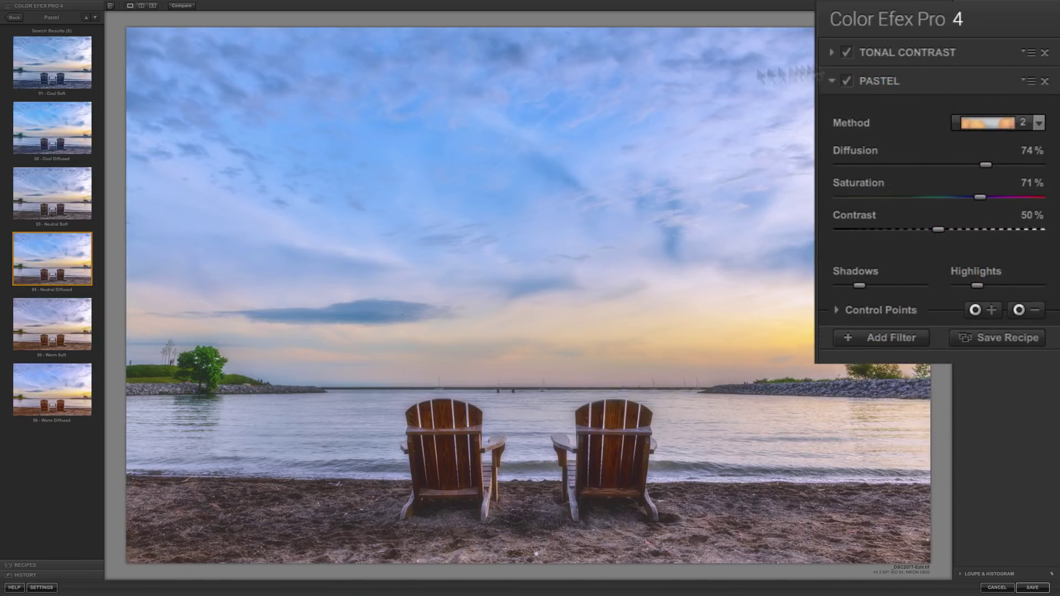
pyautogui.click(19, 18)
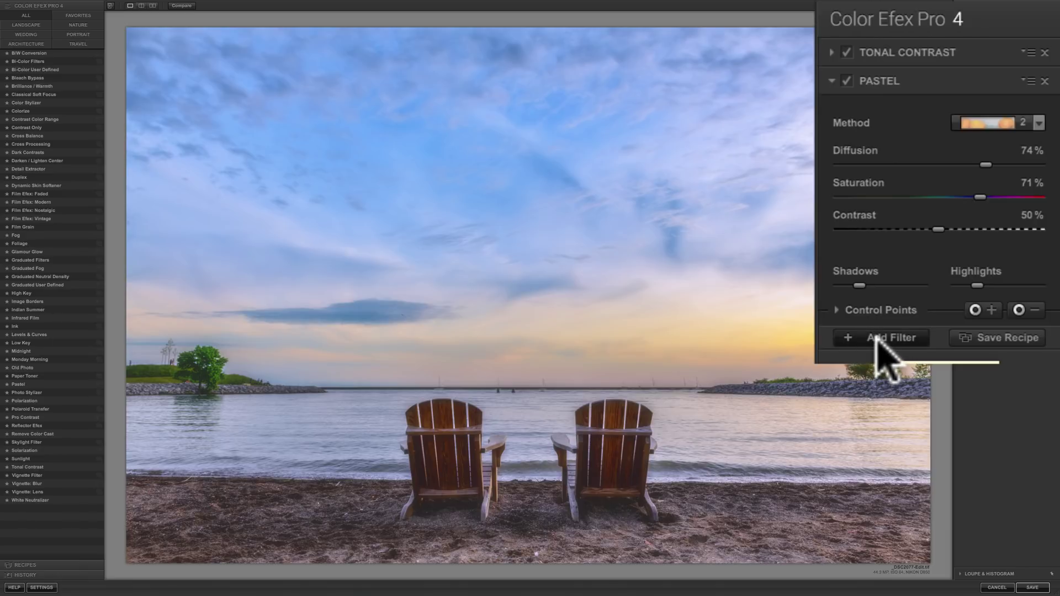
# Swap Pastel for Cross Processing at 33% strength and show the Recipes list.
pyautogui.click(28, 143)
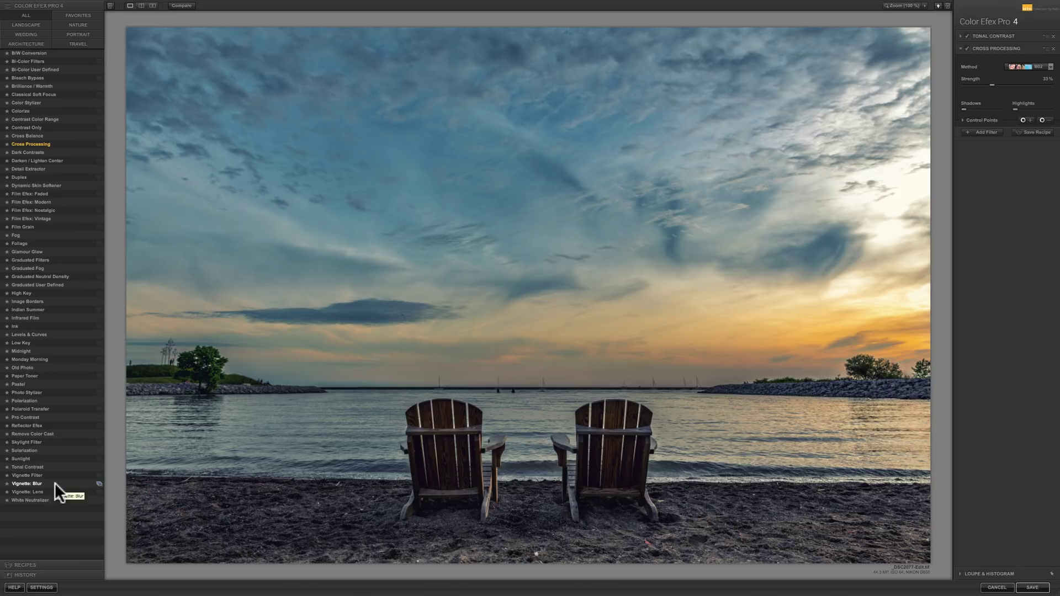
pyautogui.click(25, 563)
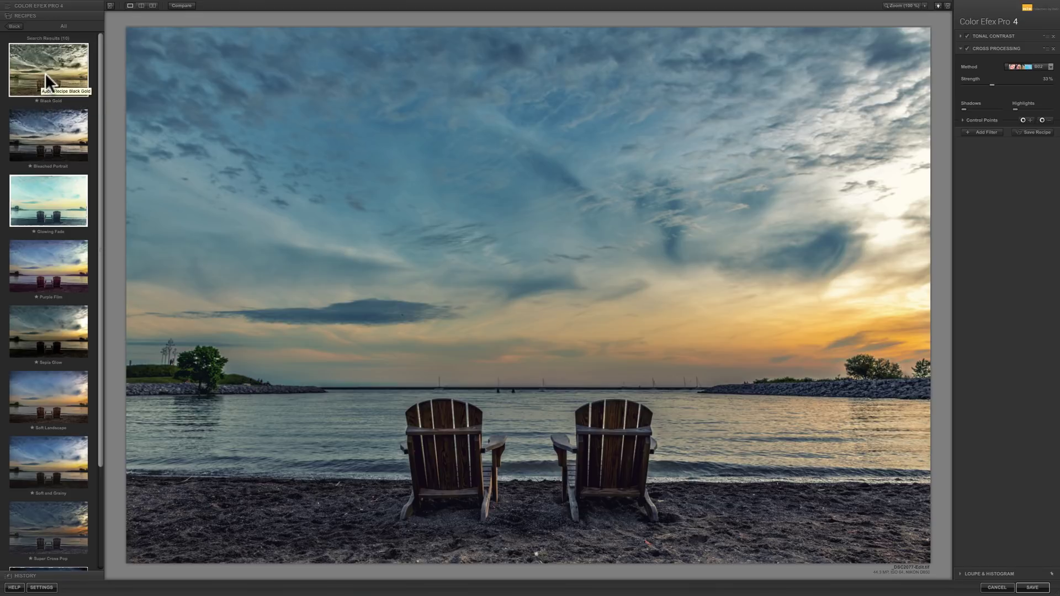
# Apply the Black Gold recipe, then replace it with Purple Film, confirming both replacement warnings.
pyautogui.click(45, 73)
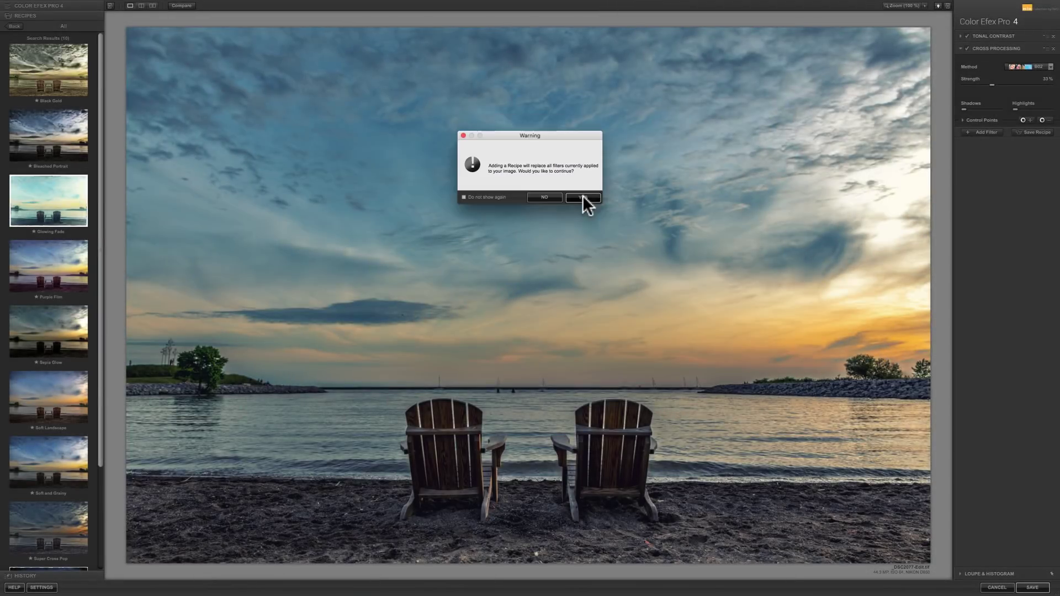
pyautogui.click(583, 197)
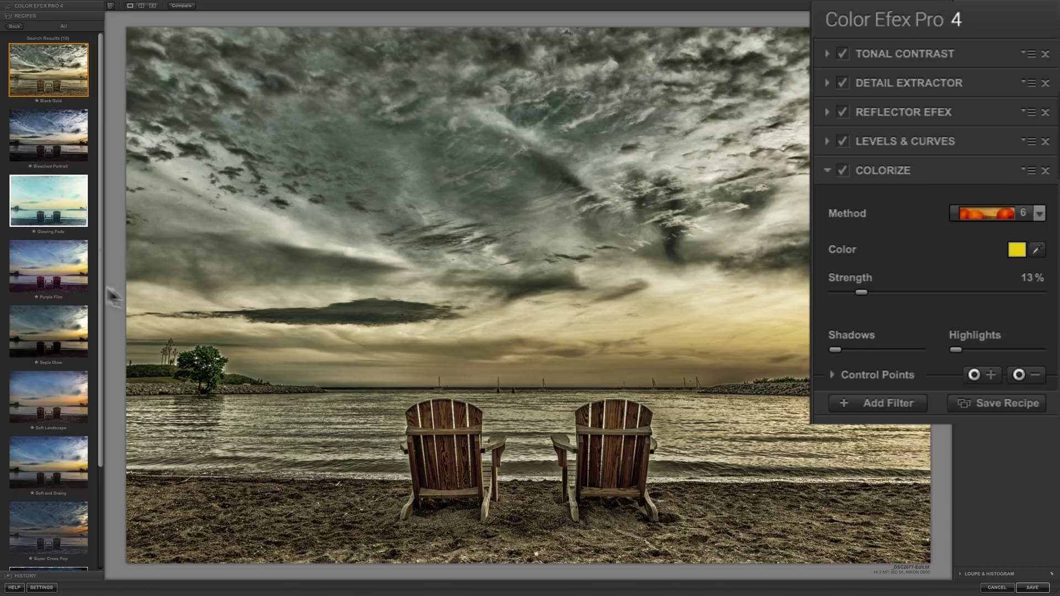
pyautogui.click(18, 262)
pyautogui.click(581, 197)
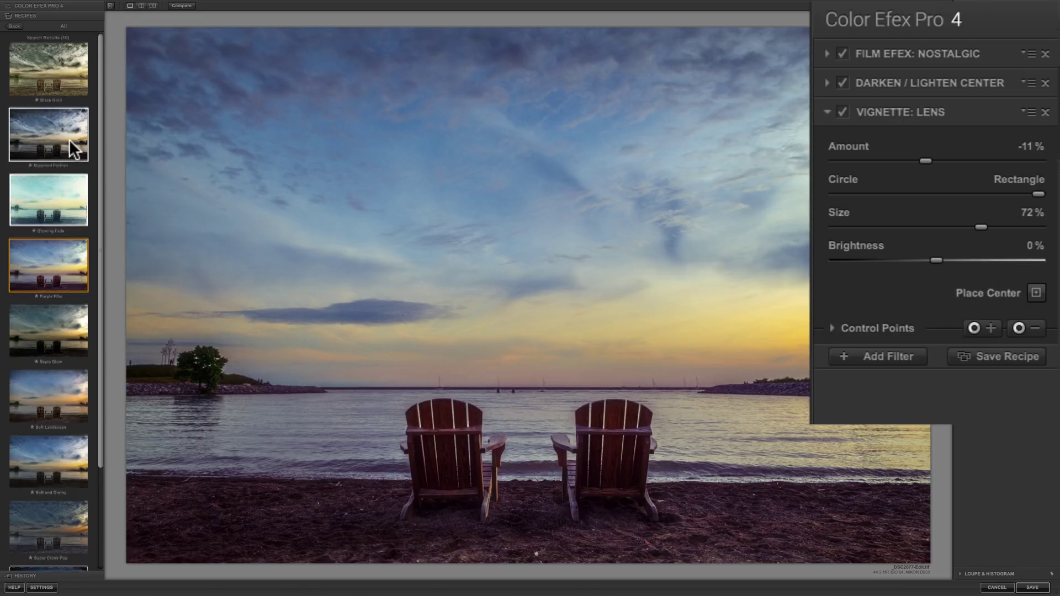
pyautogui.scroll(-3, 68, 139)
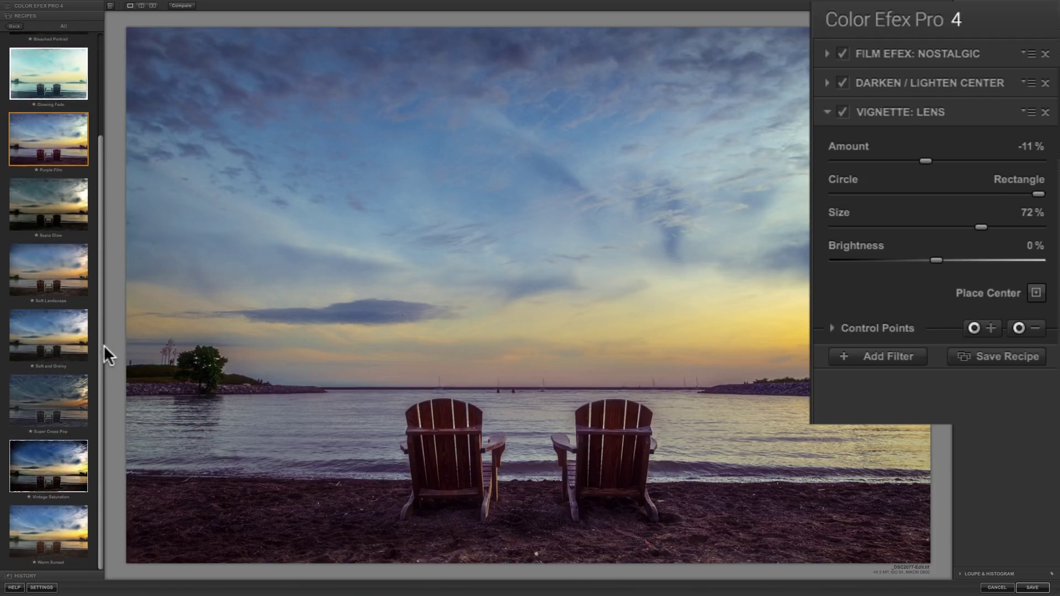
pyautogui.scroll(2, 48, 105)
pyautogui.scroll(1, 48, 105)
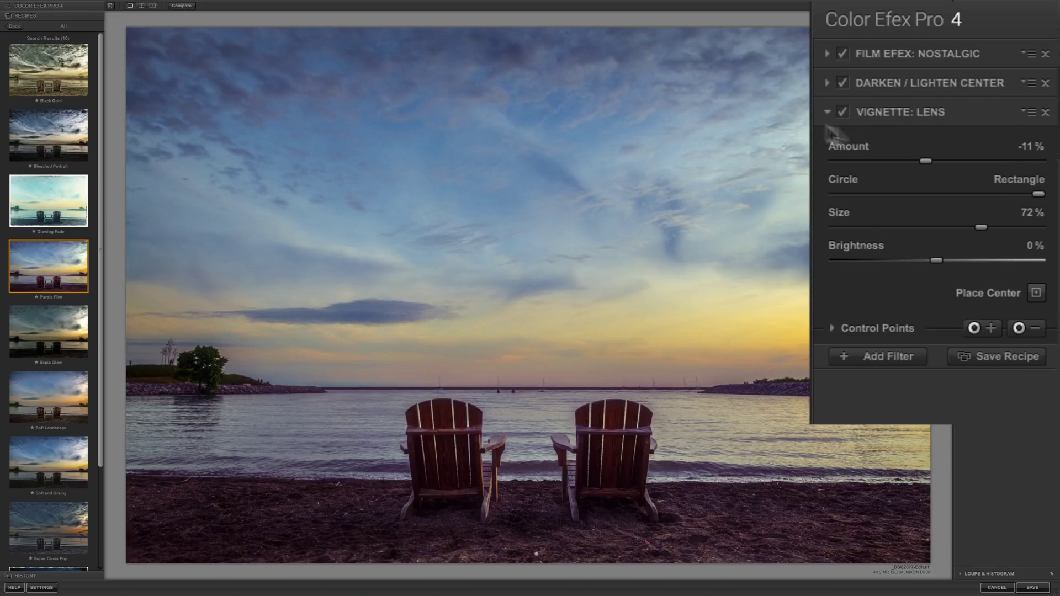
pyautogui.click(1004, 358)
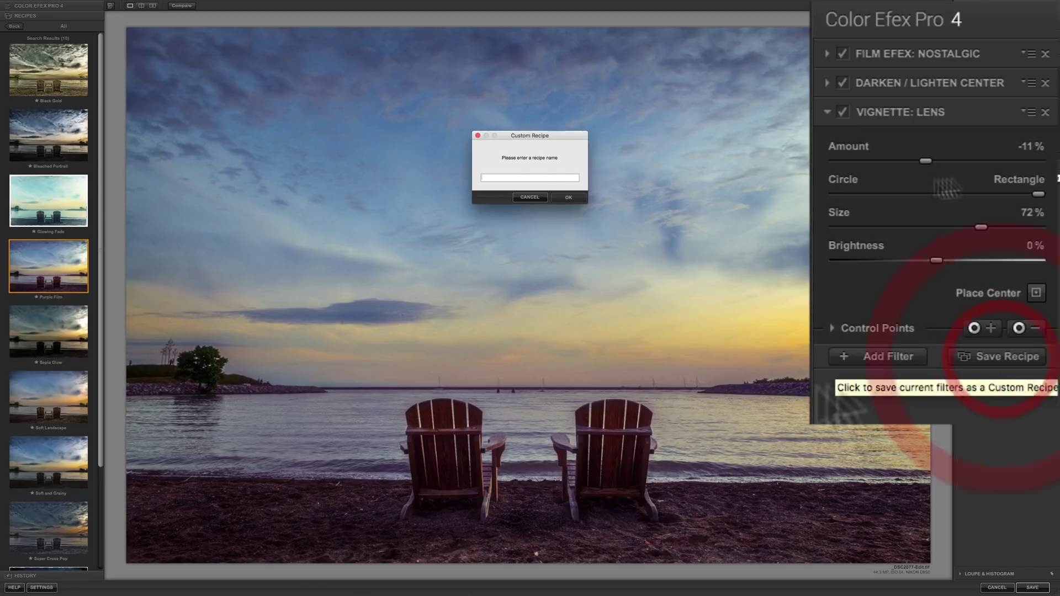
pyautogui.click(534, 198)
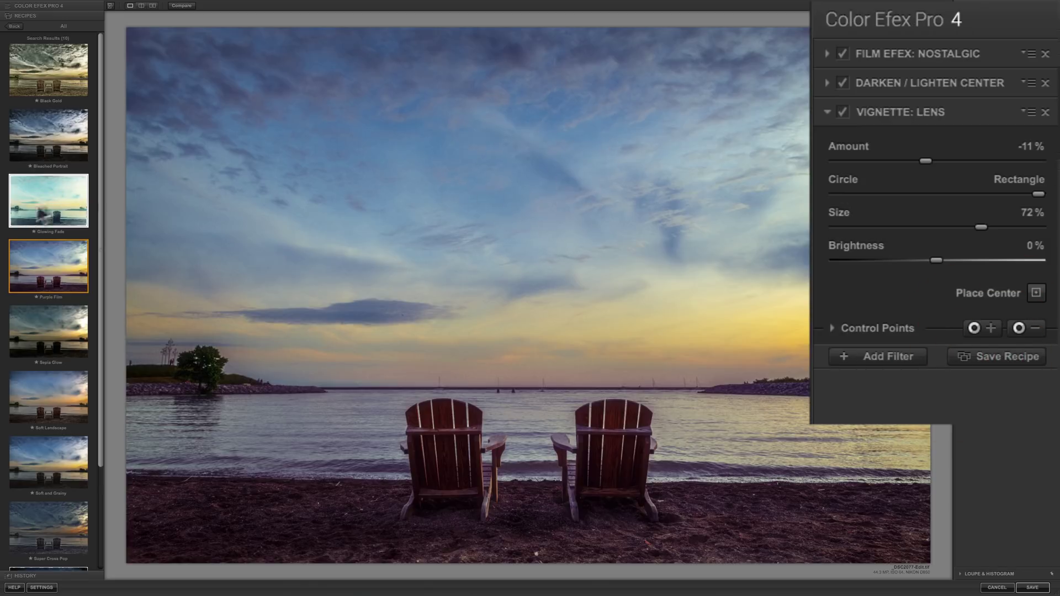
pyautogui.scroll(-3, 35, 240)
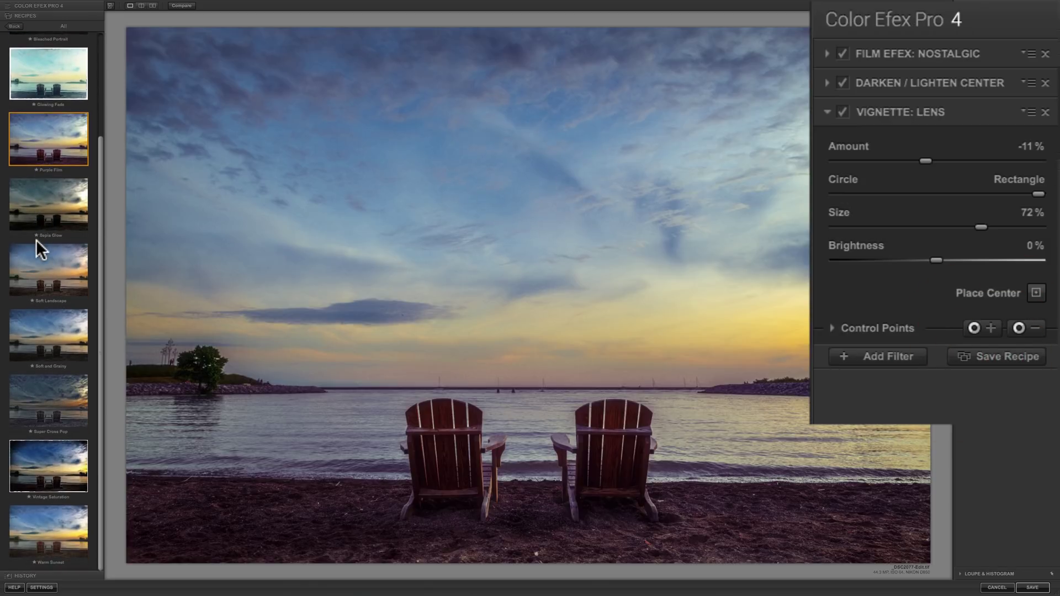
pyautogui.scroll(3, 35, 239)
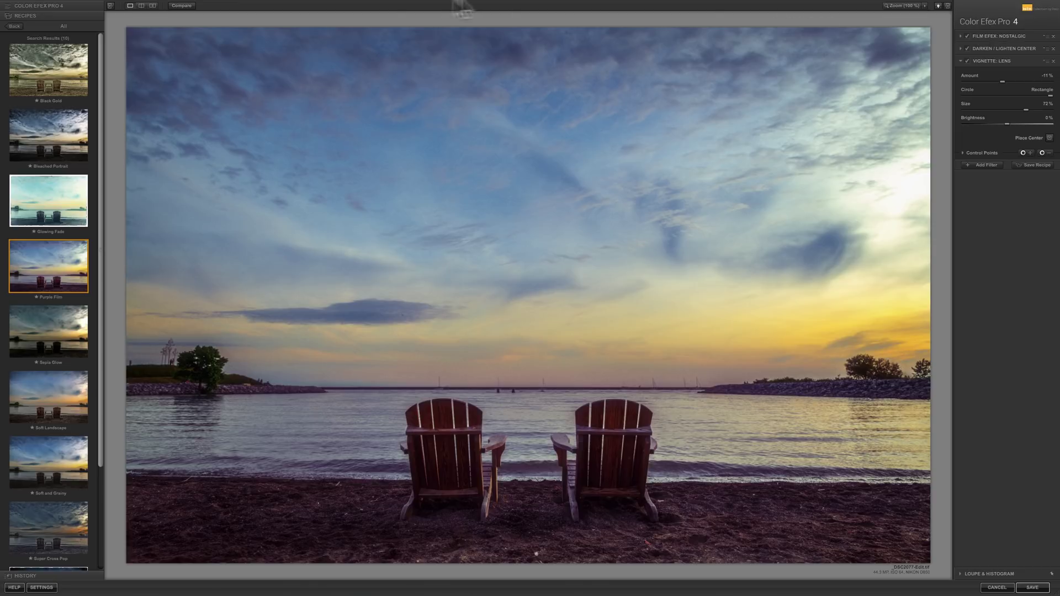
pyautogui.click(142, 6)
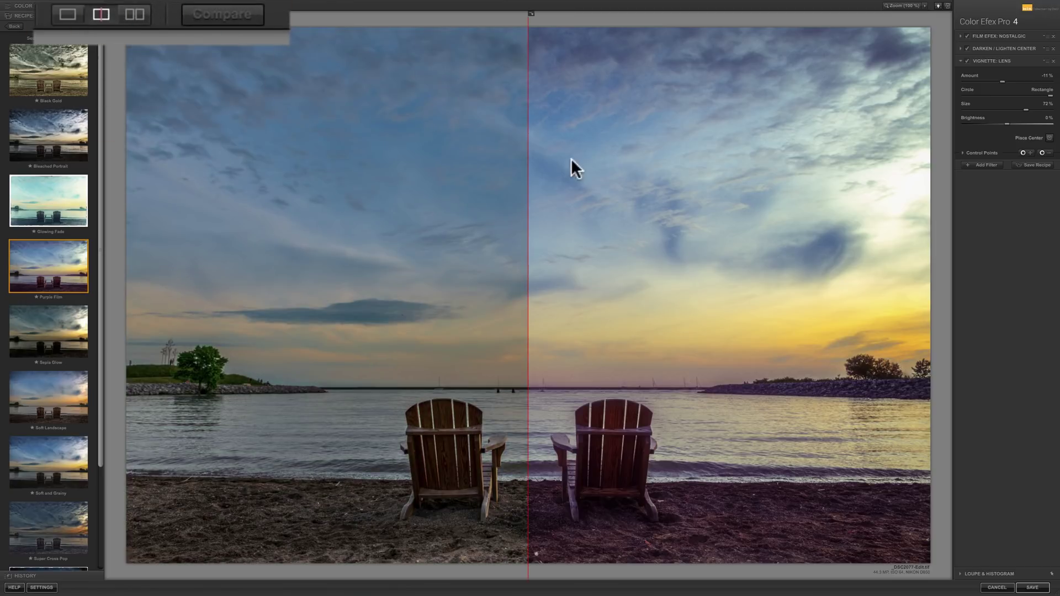
pyautogui.moveTo(525, 164)
pyautogui.mouseDown()
pyautogui.moveTo(817, 163)
pyautogui.moveTo(245, 158)
pyautogui.moveTo(715, 173)
pyautogui.moveTo(509, 170)
pyautogui.mouseUp()
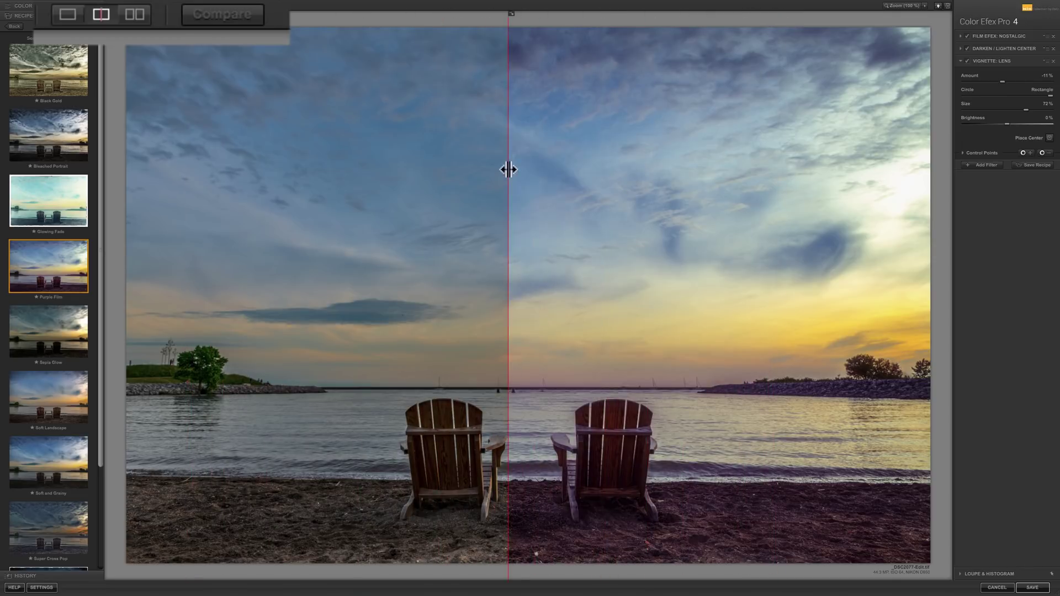
pyautogui.click(128, 8)
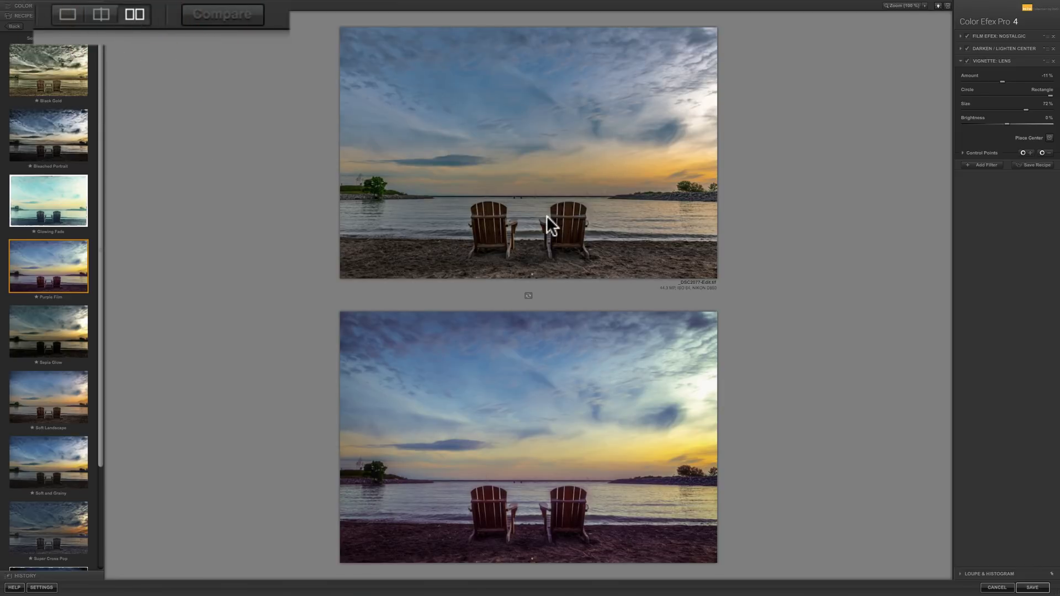
pyautogui.click(529, 297)
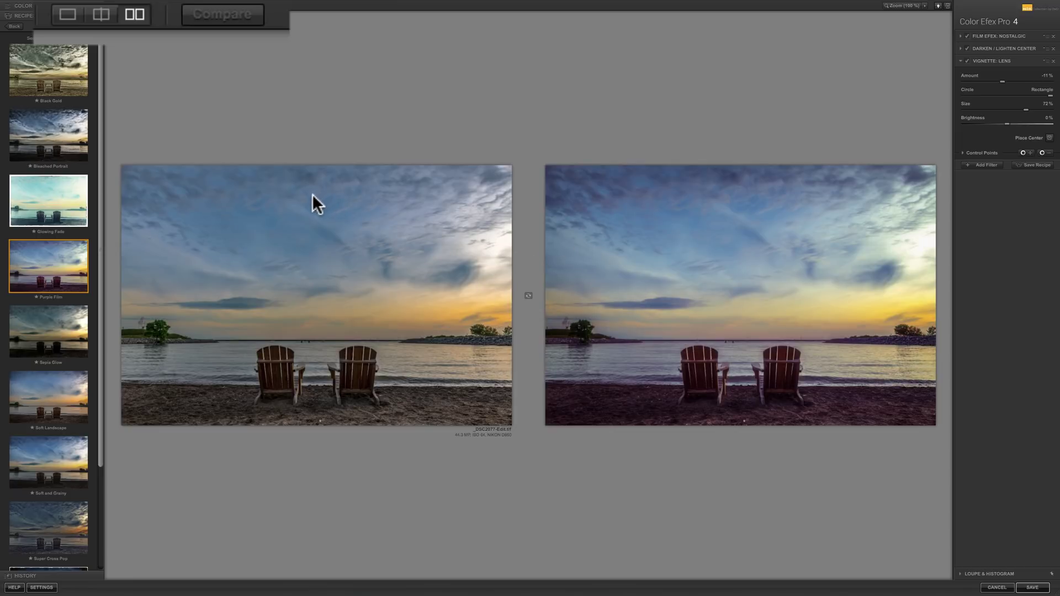
pyautogui.click(67, 14)
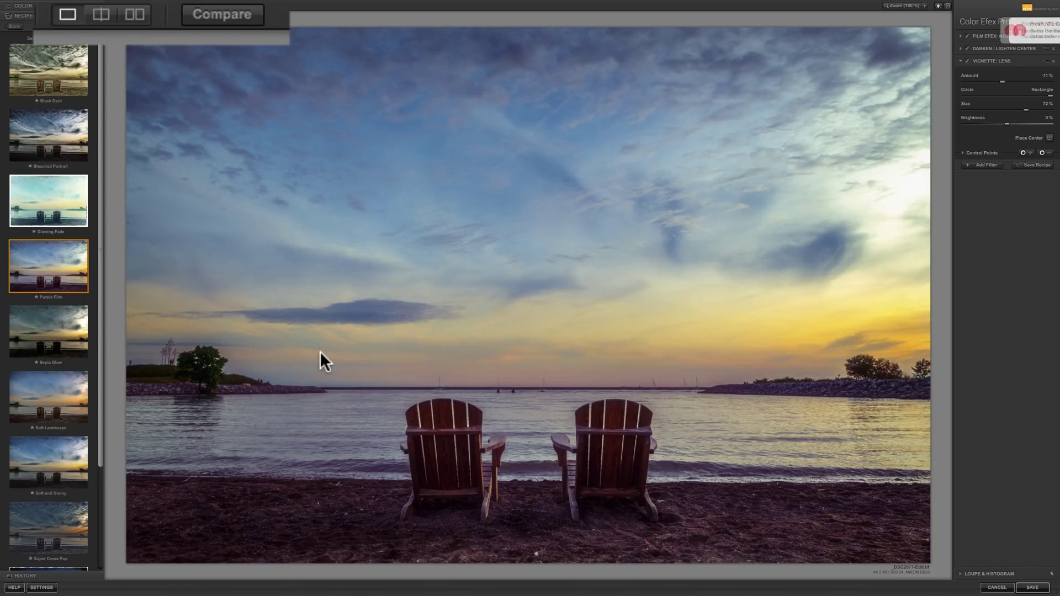
pyautogui.click(987, 41)
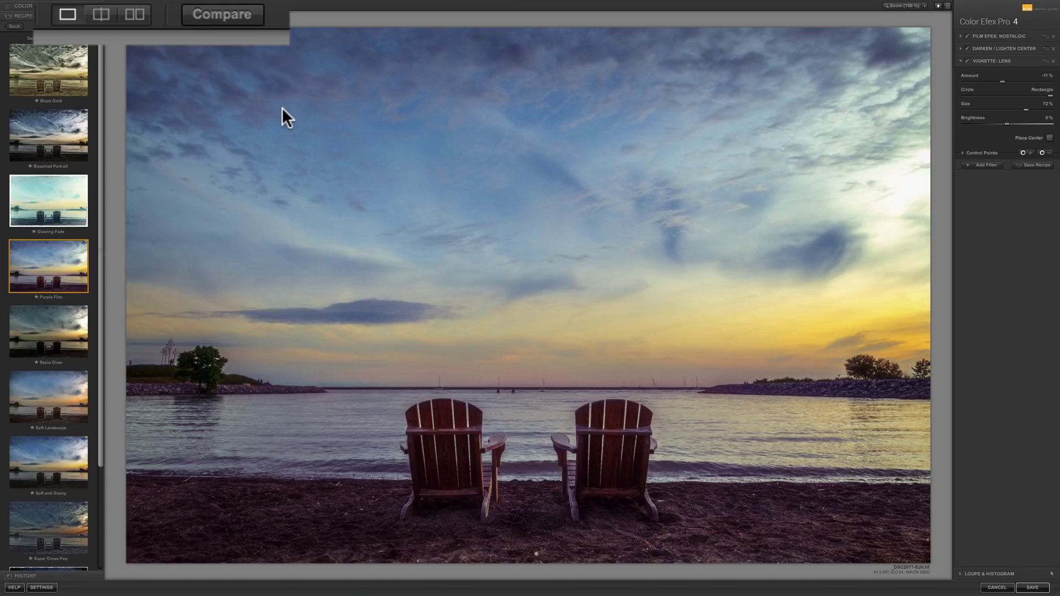
pyautogui.click(223, 15)
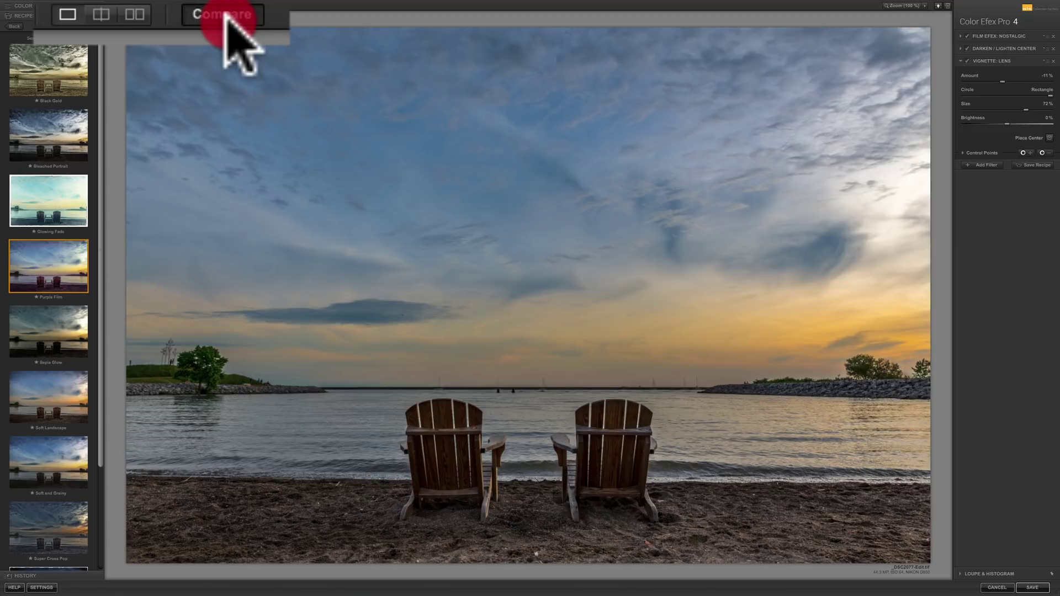
pyautogui.click(223, 15)
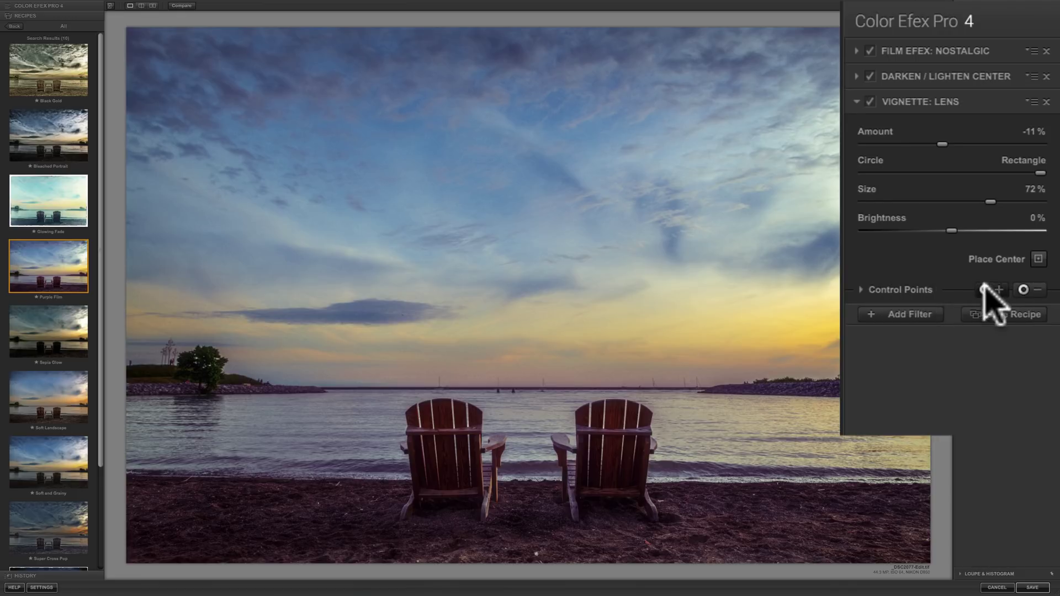
# Expand Darken / Lighten Center and Film Efex: Nostalgic, showing Film Type 8 at 75% strength.
pyautogui.click(857, 76)
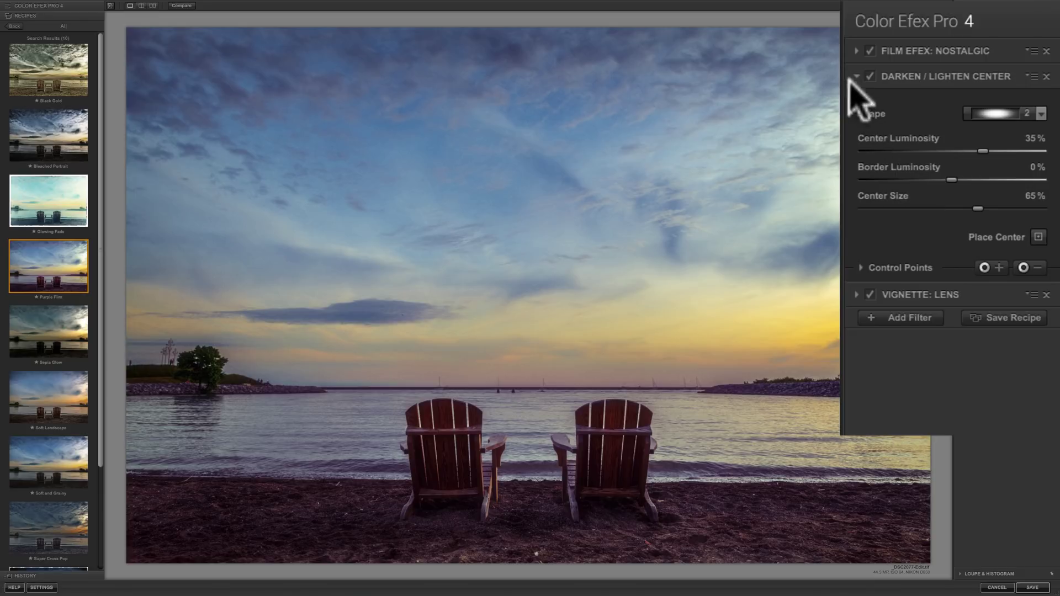
pyautogui.click(857, 51)
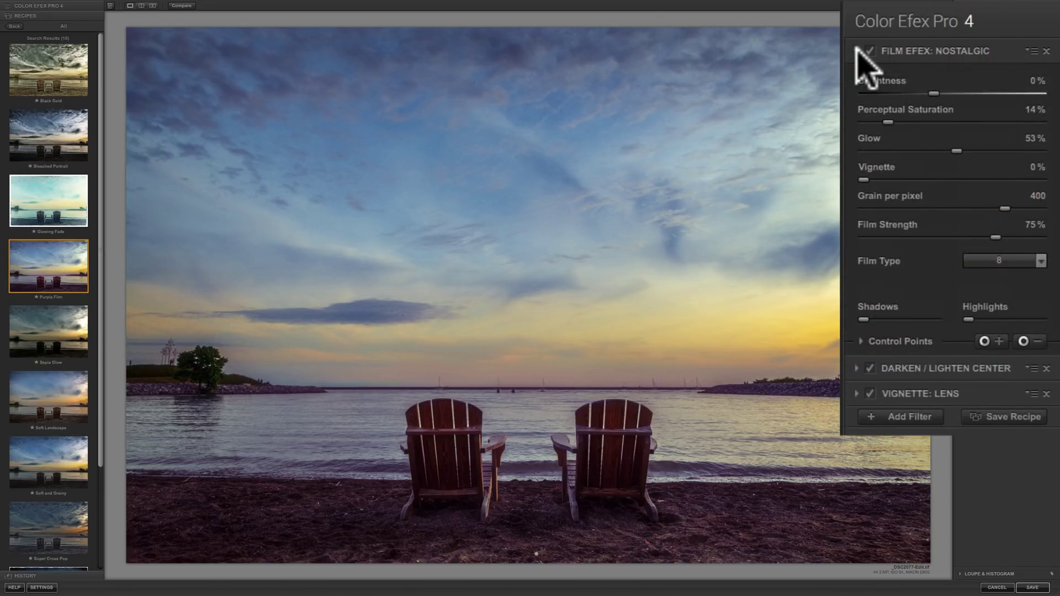